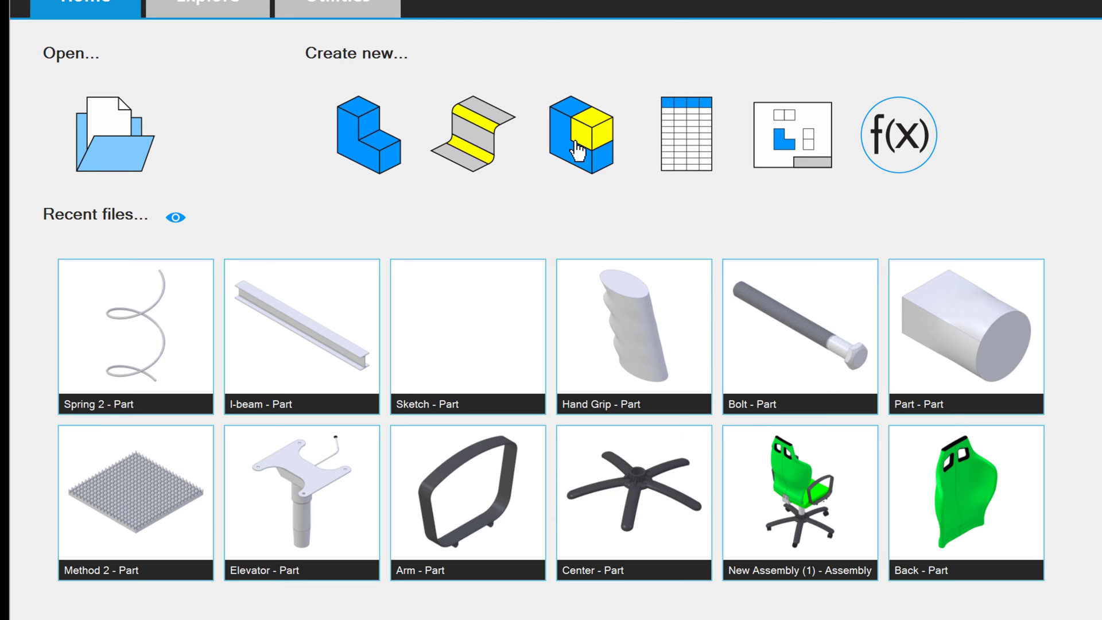
Create a new assembly and insert one copy of the Chair Base Video Version part centred on the origin.
{"action": "left_click", "coordinate": [578, 150]}
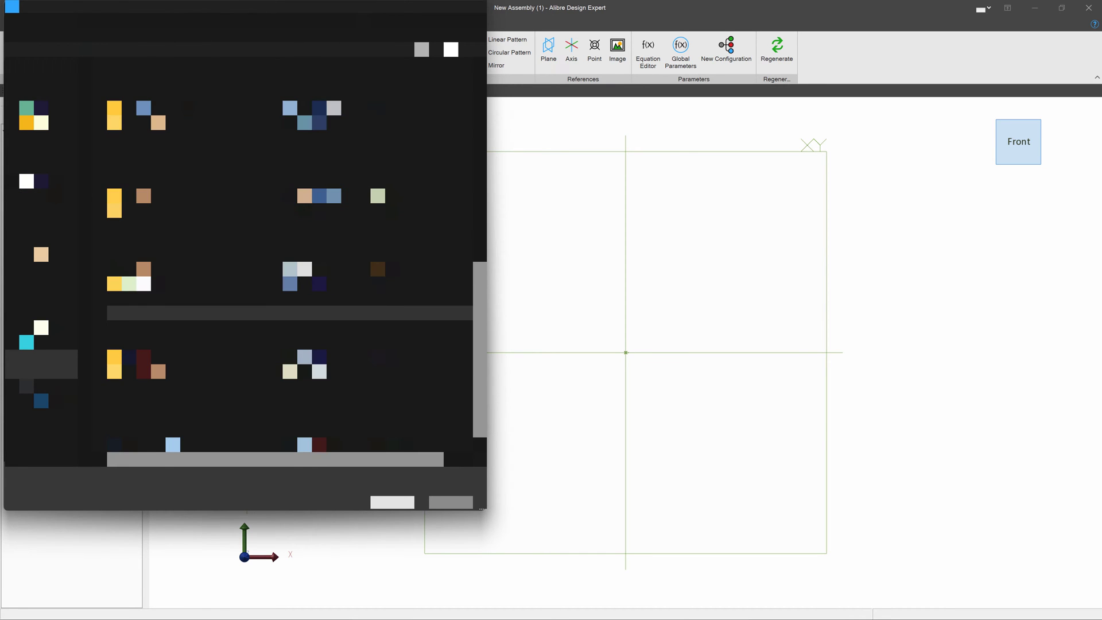
{"action": "double_click", "coordinate": [290, 298]}
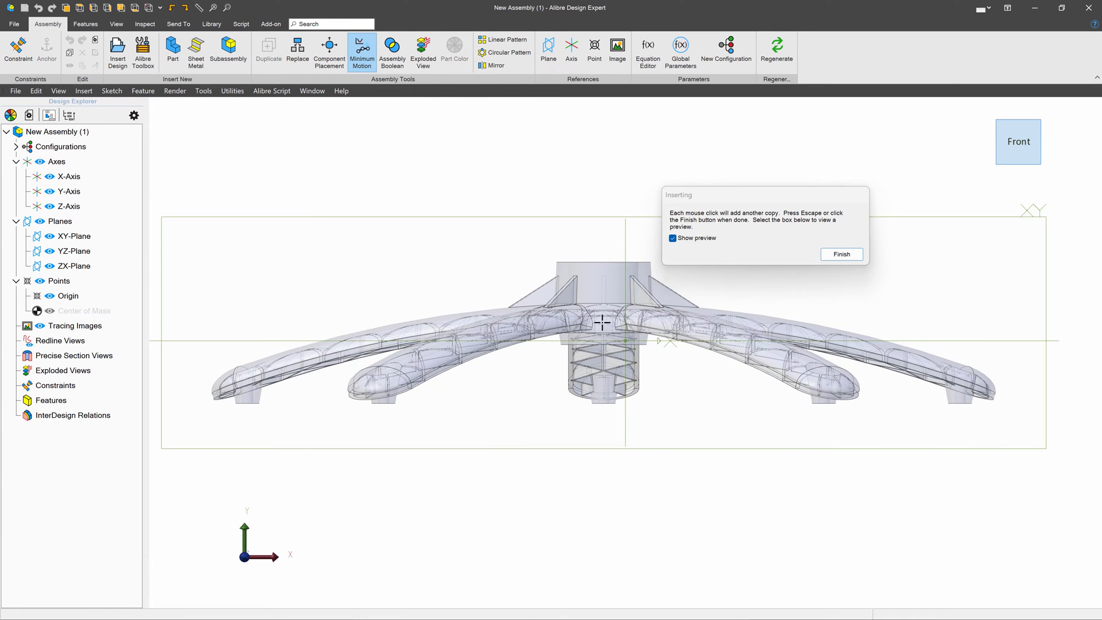
{"action": "left_click", "coordinate": [626, 342]}
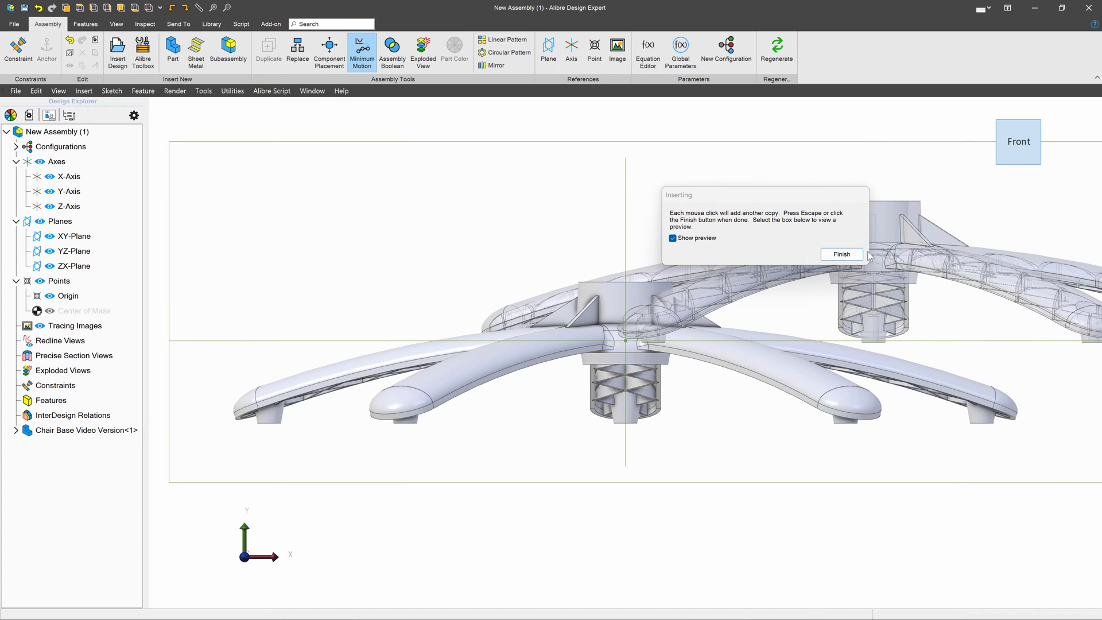
{"action": "left_click", "coordinate": [841, 254]}
Anchor the chair base part so that it stays fixed in the assembly.
{"action": "mouse_move", "coordinate": [714, 272]}
{"action": "middle_mouse_down"}
{"action": "mouse_move", "coordinate": [713, 292]}
{"action": "mouse_move", "coordinate": [713, 281]}
{"action": "middle_mouse_up"}
{"action": "right_click_drag", "start_coordinate": [714, 286], "coordinate": [713, 270]}
{"action": "right_click", "coordinate": [697, 264]}
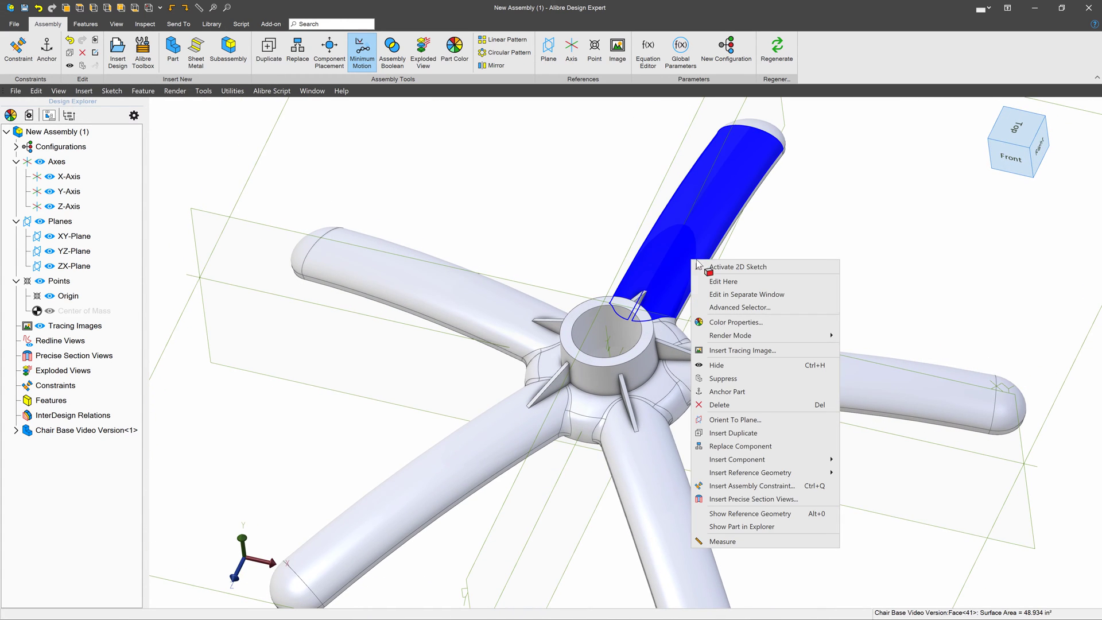
{"action": "left_click", "coordinate": [733, 391]}
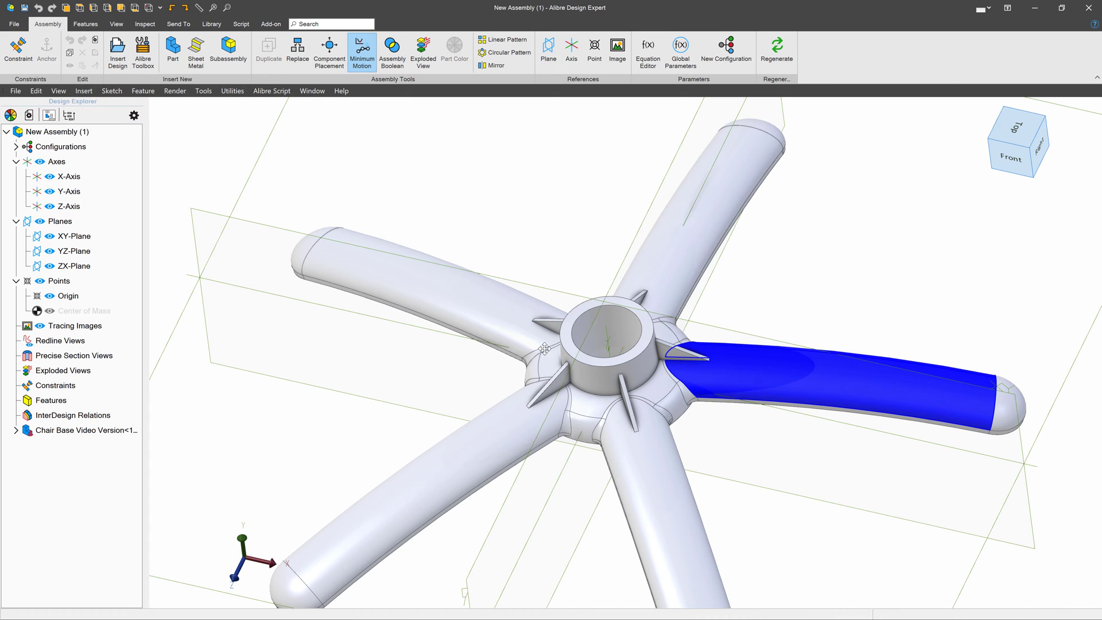
Insert one copy of the Riser Video Version part above the chair base.
{"action": "scroll", "coordinate": [562, 401], "scroll_direction": "down", "scroll_amount": 5}
{"action": "right_click_drag", "start_coordinate": [567, 405], "coordinate": [567, 424]}
{"action": "left_click", "coordinate": [568, 405]}
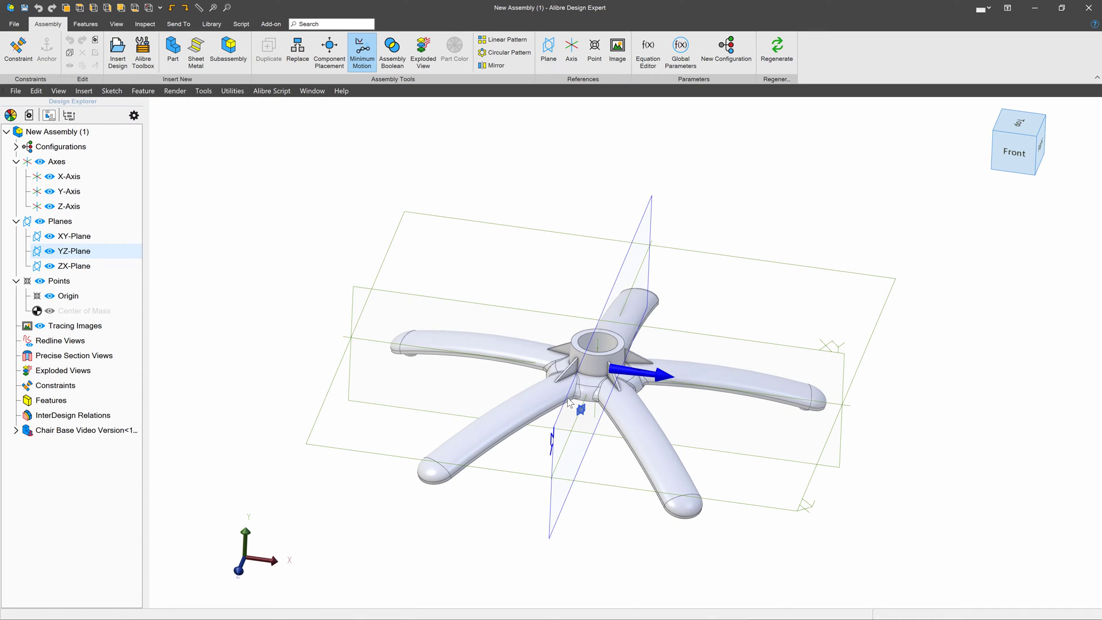
{"action": "left_click", "coordinate": [718, 309]}
{"action": "scroll", "coordinate": [717, 310], "scroll_direction": "up", "scroll_amount": 1}
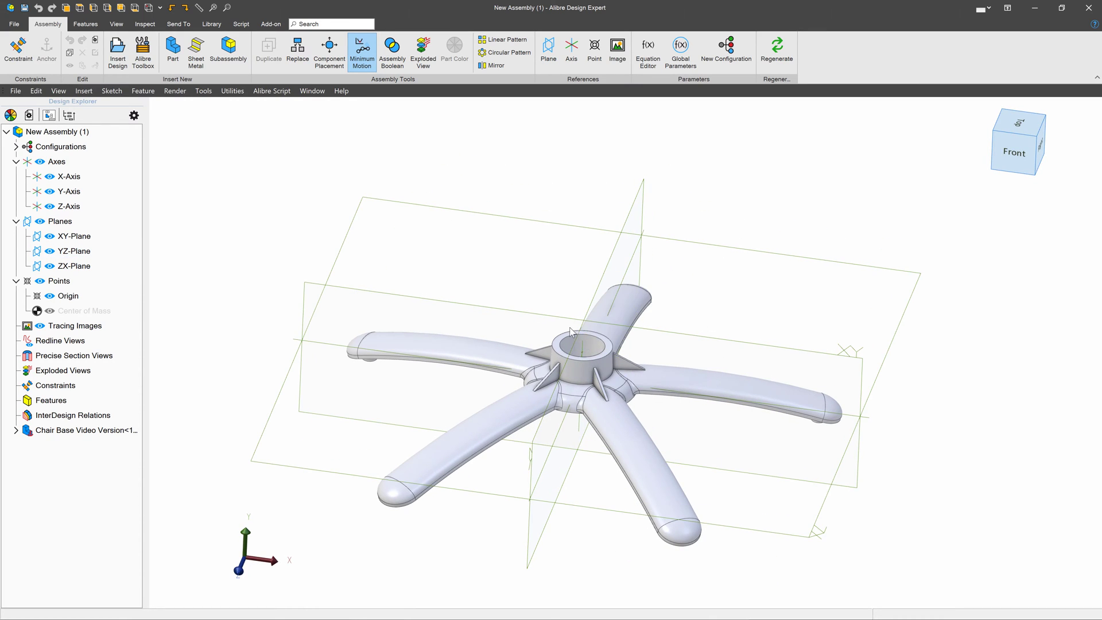
{"action": "left_click", "coordinate": [118, 49]}
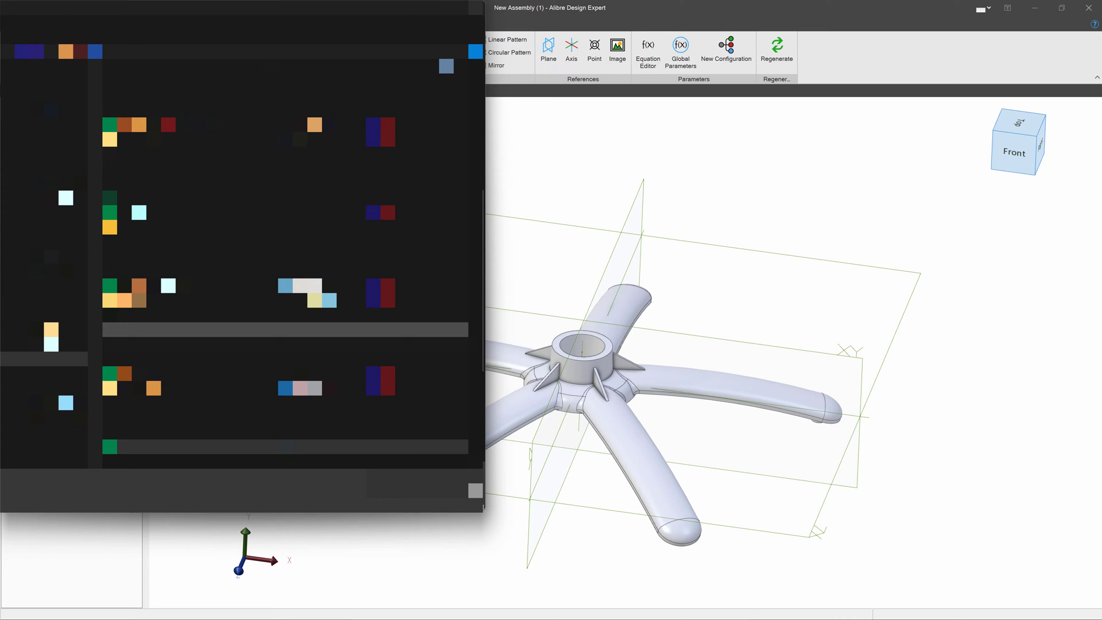
{"action": "double_click", "coordinate": [284, 329]}
{"action": "left_click", "coordinate": [554, 315]}
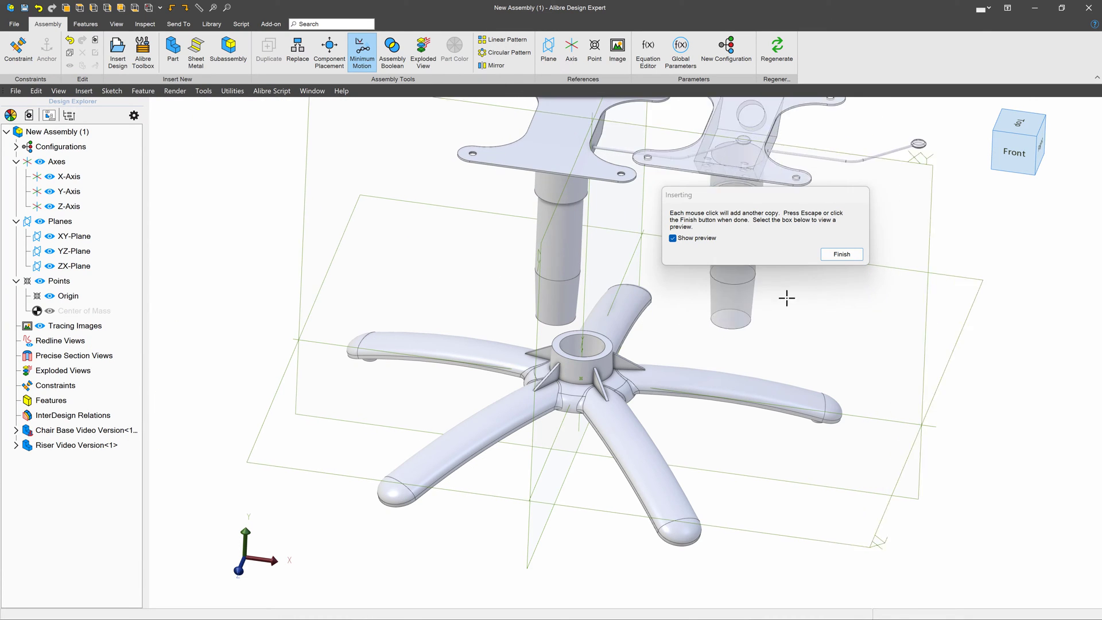
{"action": "left_click", "coordinate": [841, 253]}
{"action": "scroll", "coordinate": [626, 284], "scroll_direction": "up", "scroll_amount": 3}
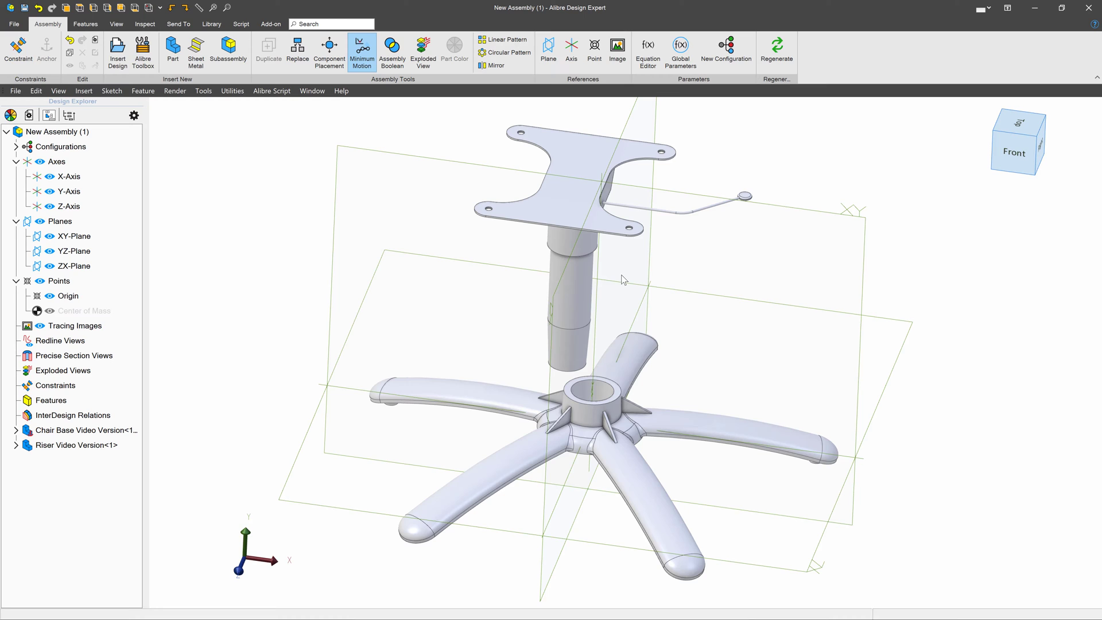
Move the riser aside and constrain its cylindrical column face coaxial with the assembly's Y-Axis.
{"action": "scroll", "coordinate": [624, 293], "scroll_direction": "up", "scroll_amount": 2}
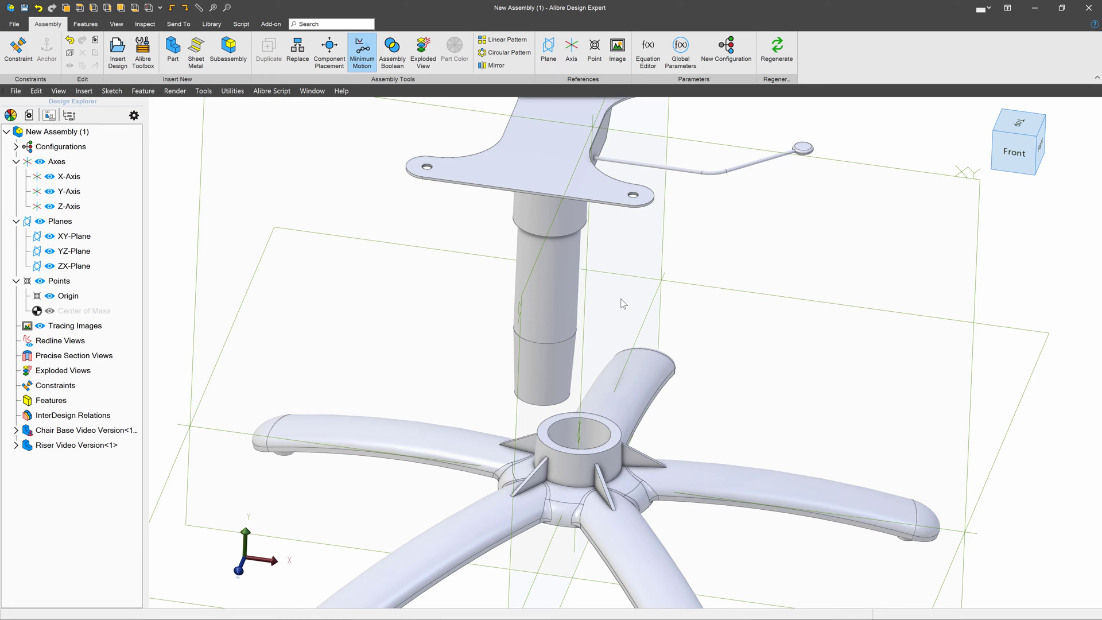
{"action": "left_click_drag", "start_coordinate": [573, 312], "coordinate": [456, 294]}
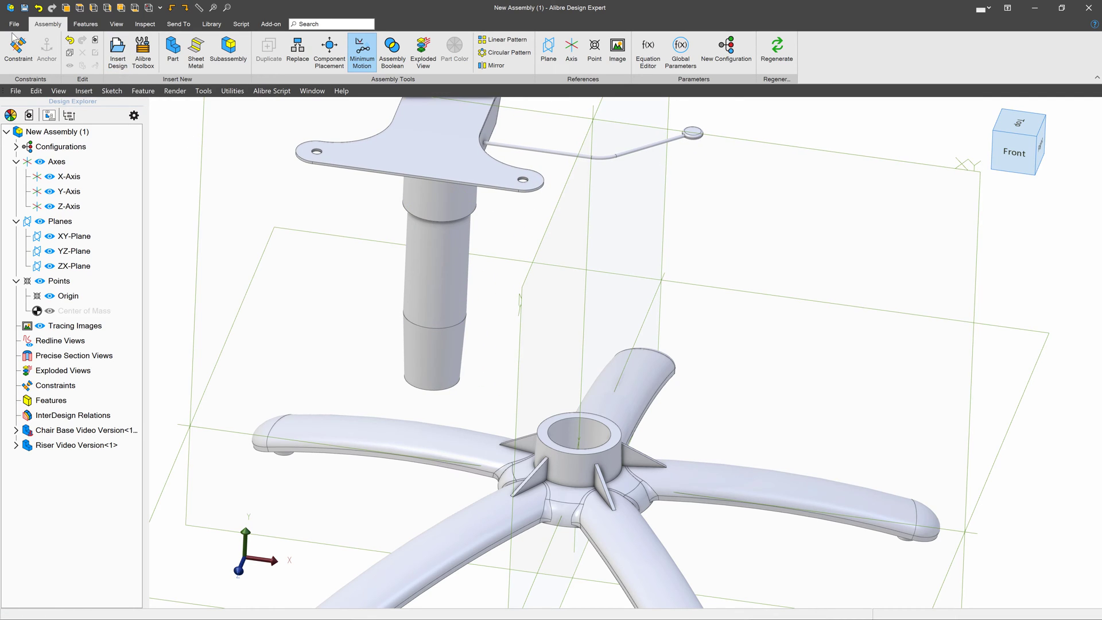
{"action": "left_click", "coordinate": [17, 50]}
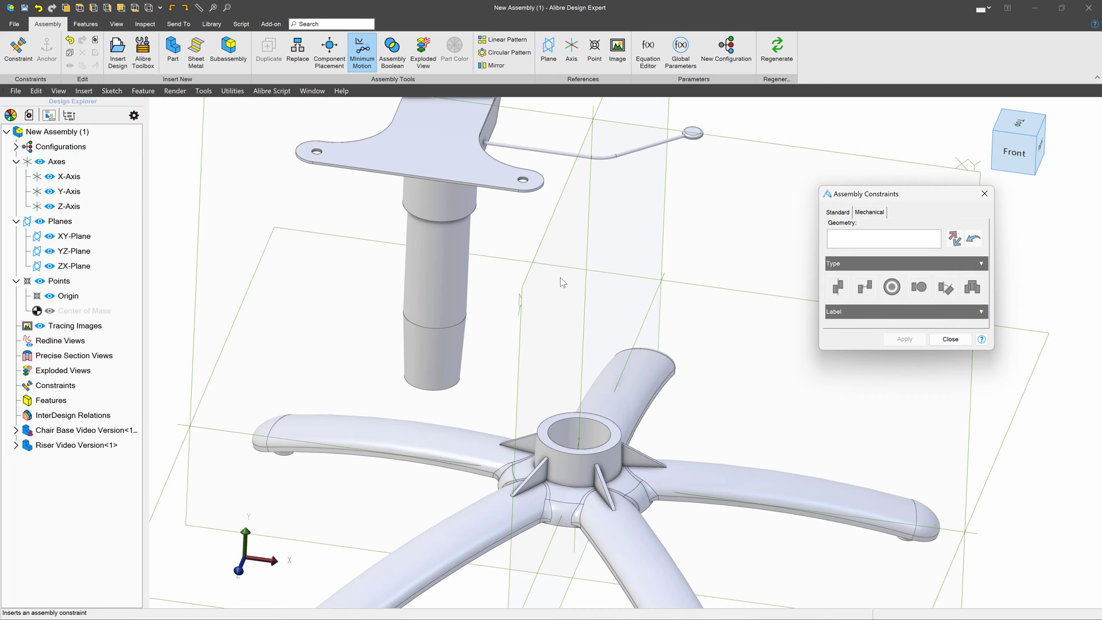
{"action": "left_click", "coordinate": [586, 285]}
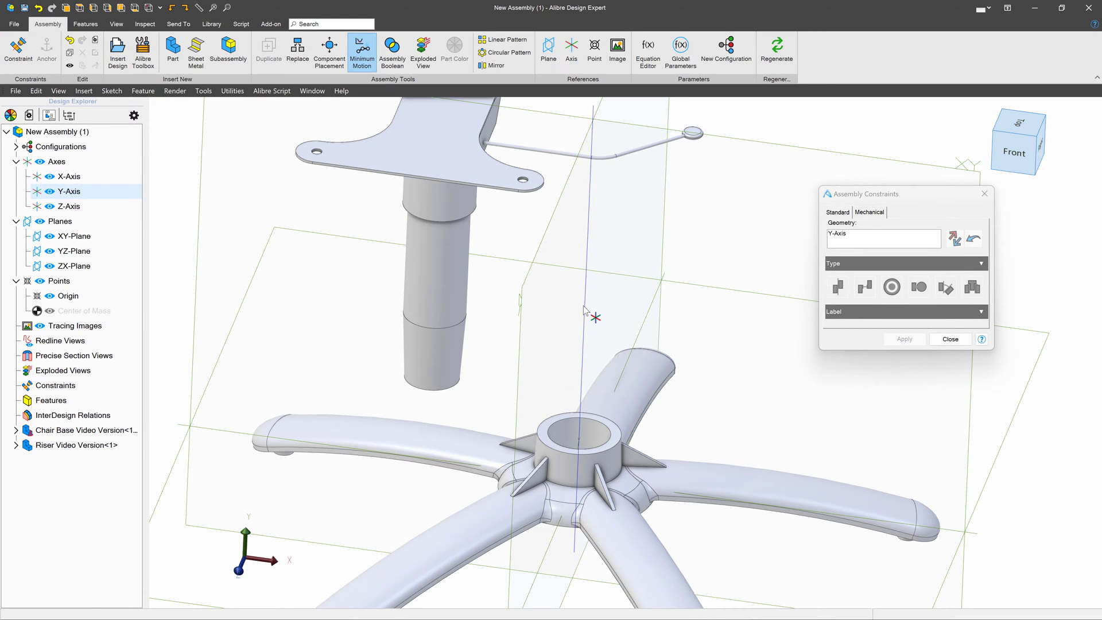
{"action": "left_click", "coordinate": [425, 264]}
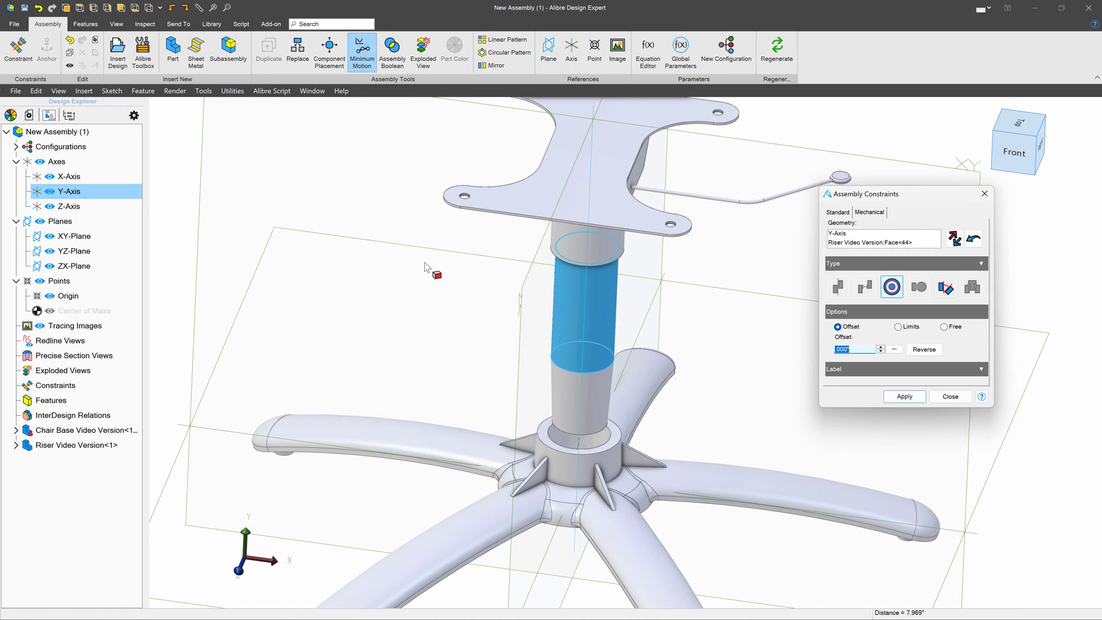
{"action": "left_click", "coordinate": [904, 396]}
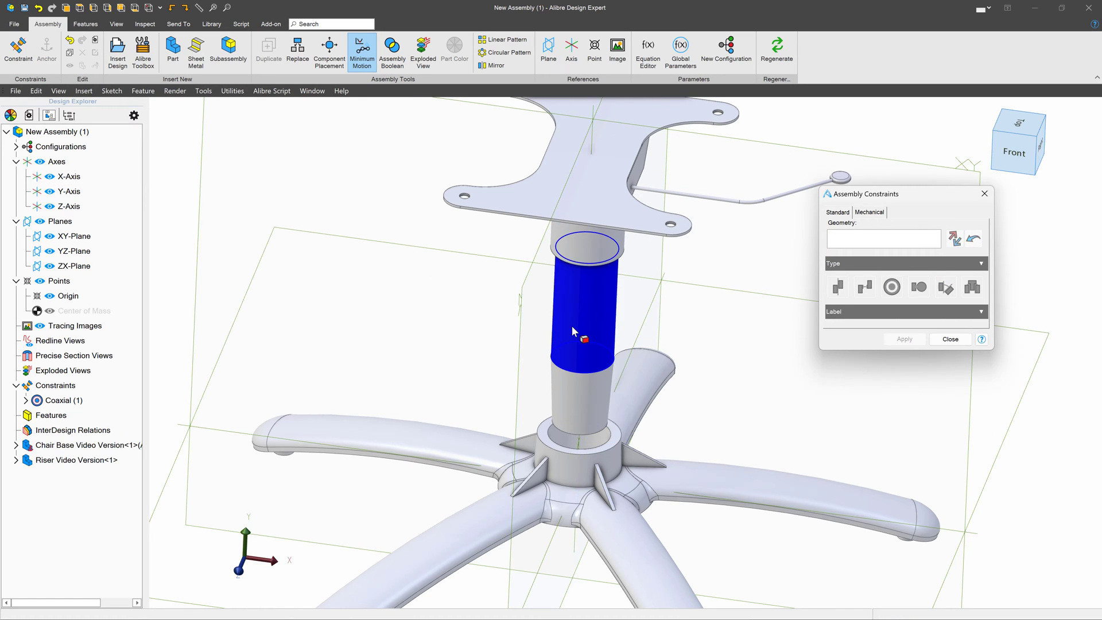
Apply a Coincident constraint between the riser column's bottom end face and the underside face of the chair base's central hub.
{"action": "mouse_move", "coordinate": [572, 326]}
{"action": "left_mouse_down"}
{"action": "mouse_move", "coordinate": [590, 254]}
{"action": "mouse_move", "coordinate": [577, 390]}
{"action": "mouse_move", "coordinate": [581, 217]}
{"action": "mouse_move", "coordinate": [573, 384]}
{"action": "mouse_move", "coordinate": [574, 305]}
{"action": "left_mouse_up"}
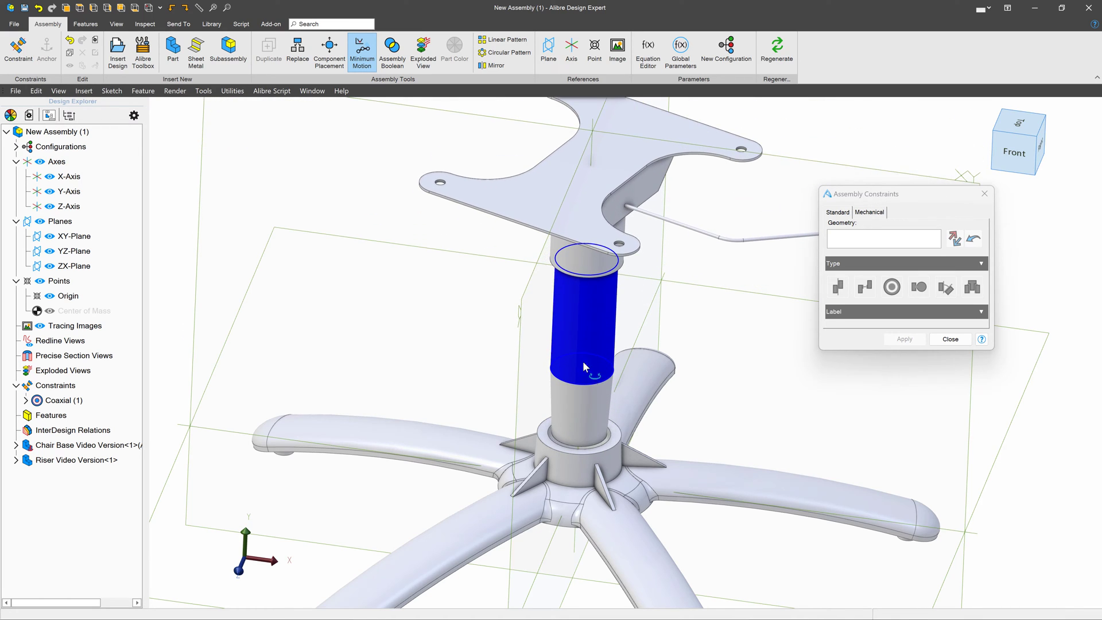
{"action": "middle_click_drag", "start_coordinate": [583, 360], "coordinate": [583, 343]}
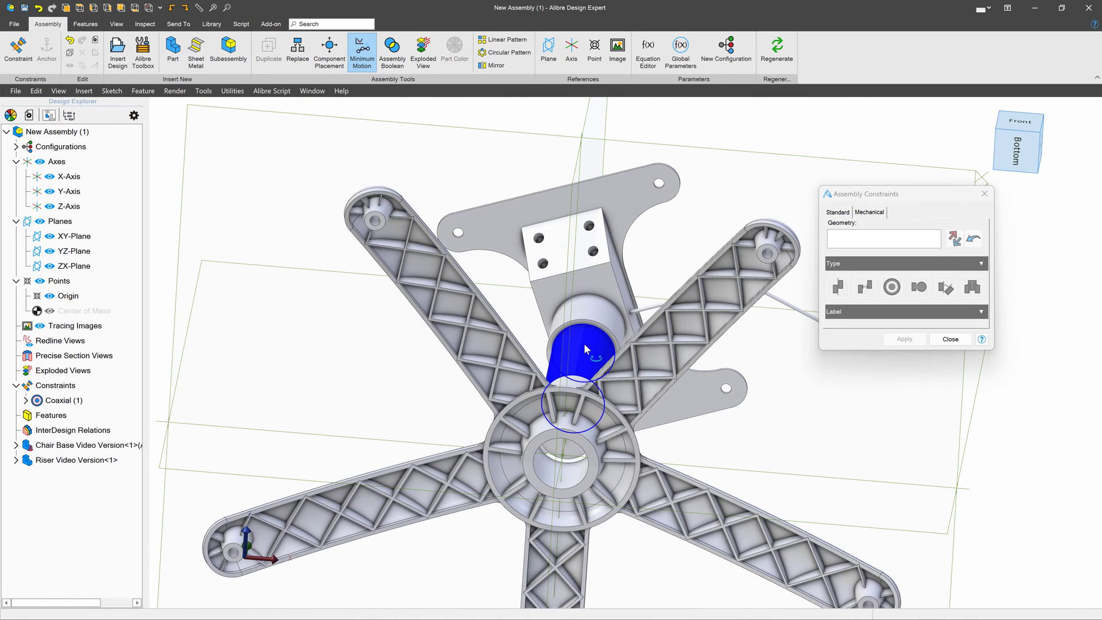
{"action": "left_click", "coordinate": [570, 453]}
{"action": "left_click", "coordinate": [560, 459]}
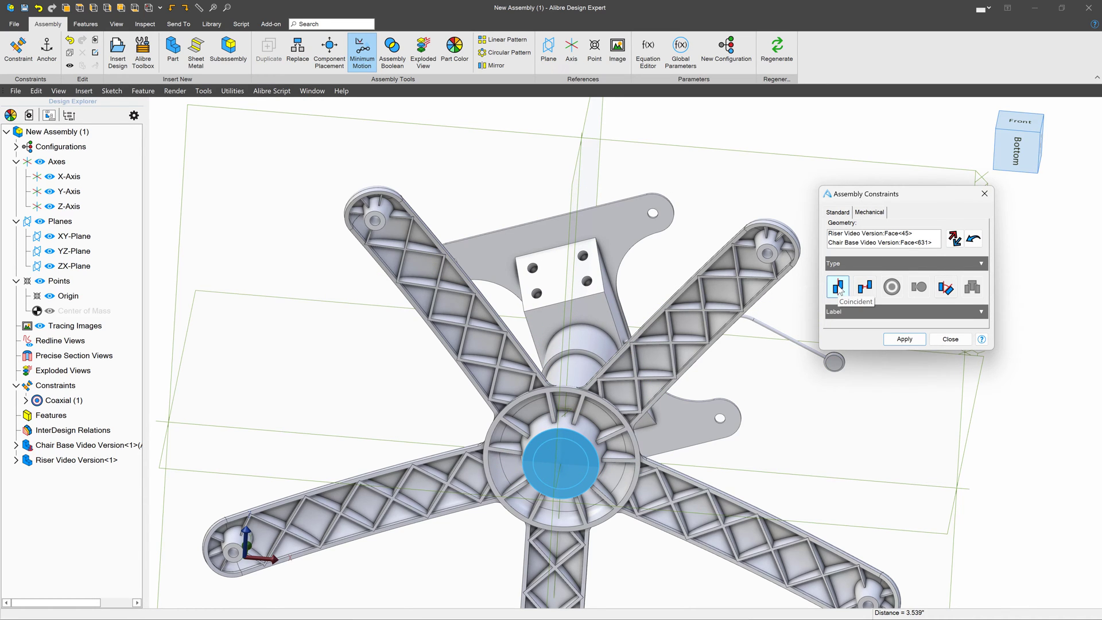
{"action": "left_click", "coordinate": [904, 339]}
Rotate the riser, then apply an Angle constraint of 0° between the straight side face of its mounting plate and the YZ-Plane.
{"action": "middle_click_drag", "start_coordinate": [584, 357], "coordinate": [578, 374]}
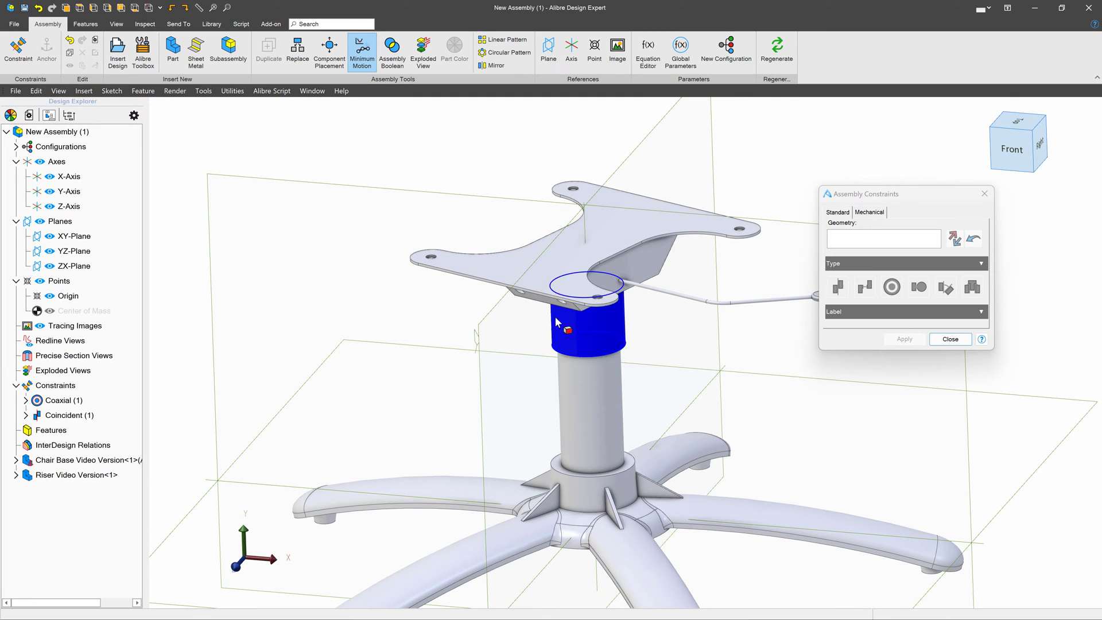
{"action": "left_click_drag", "start_coordinate": [592, 298], "coordinate": [552, 343]}
{"action": "scroll", "coordinate": [604, 228], "scroll_direction": "up", "scroll_amount": 6}
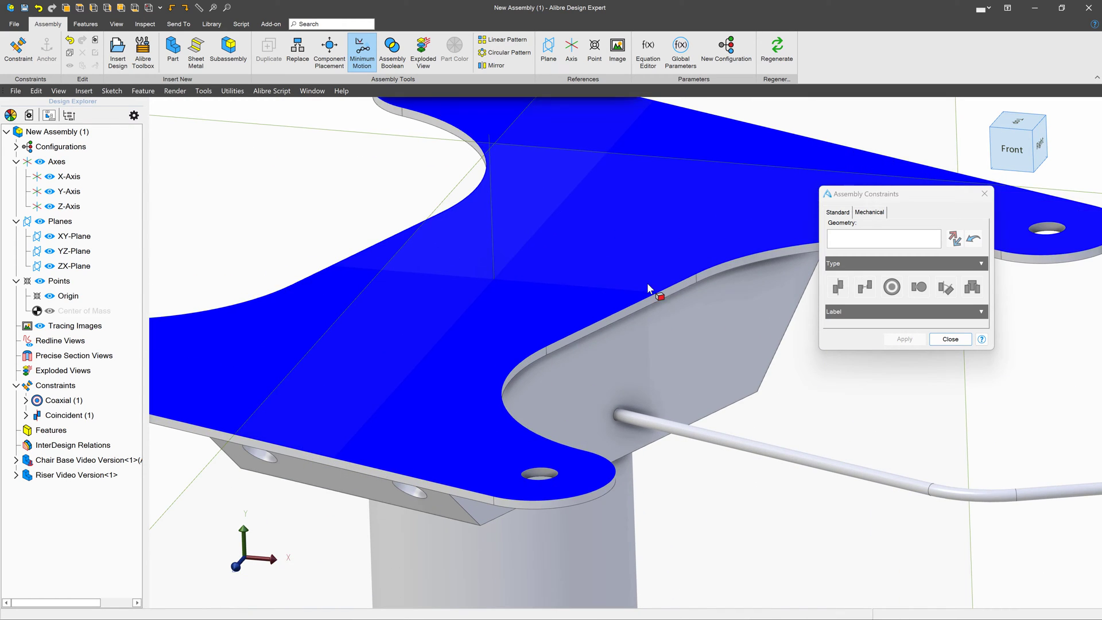
{"action": "left_click", "coordinate": [664, 303]}
{"action": "scroll", "coordinate": [667, 301], "scroll_direction": "down", "scroll_amount": 6}
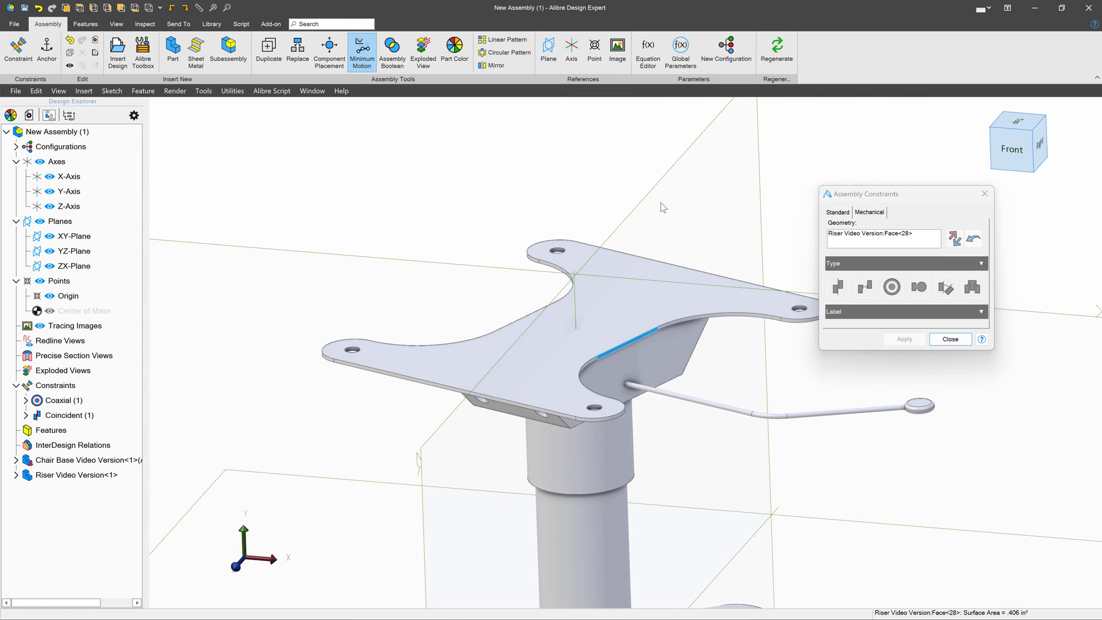
{"action": "left_click", "coordinate": [660, 183]}
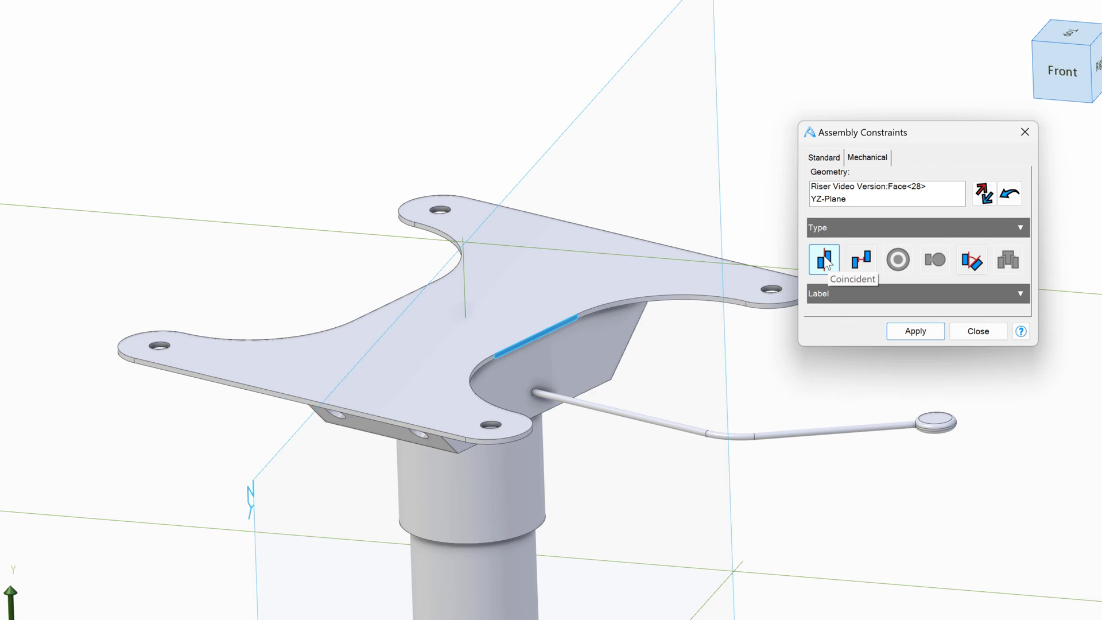
{"action": "scroll", "coordinate": [287, 383], "scroll_direction": "down", "scroll_amount": 4}
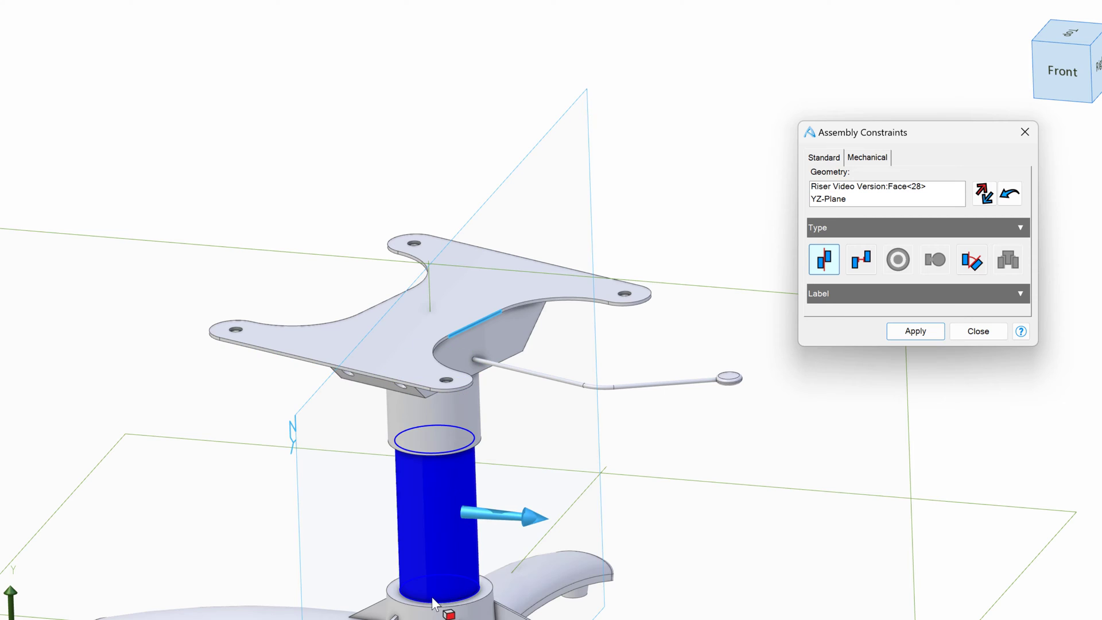
{"action": "scroll", "coordinate": [406, 320], "scroll_direction": "up", "scroll_amount": 5}
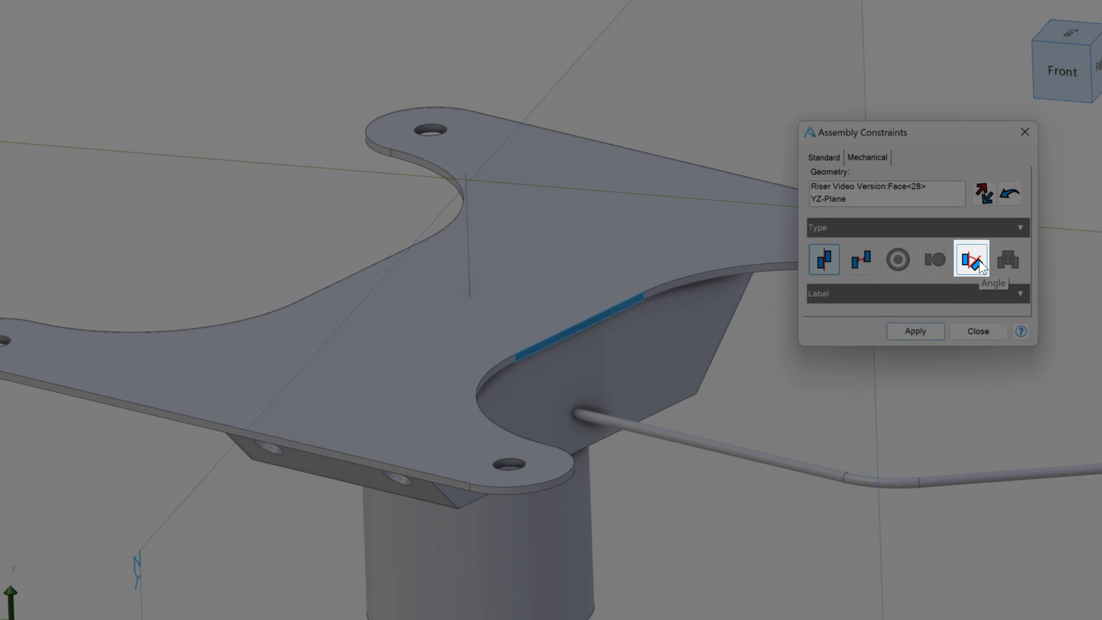
{"action": "left_click", "coordinate": [979, 265]}
{"action": "double_click", "coordinate": [866, 345]}
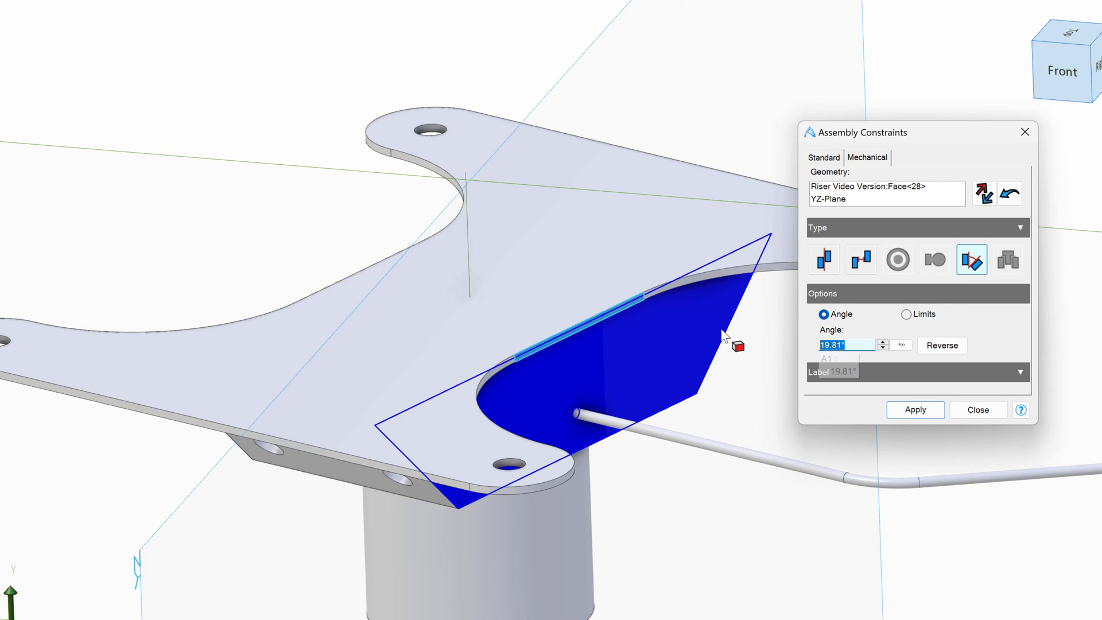
{"action": "type", "text": "0"}
{"action": "left_click", "coordinate": [872, 187]}
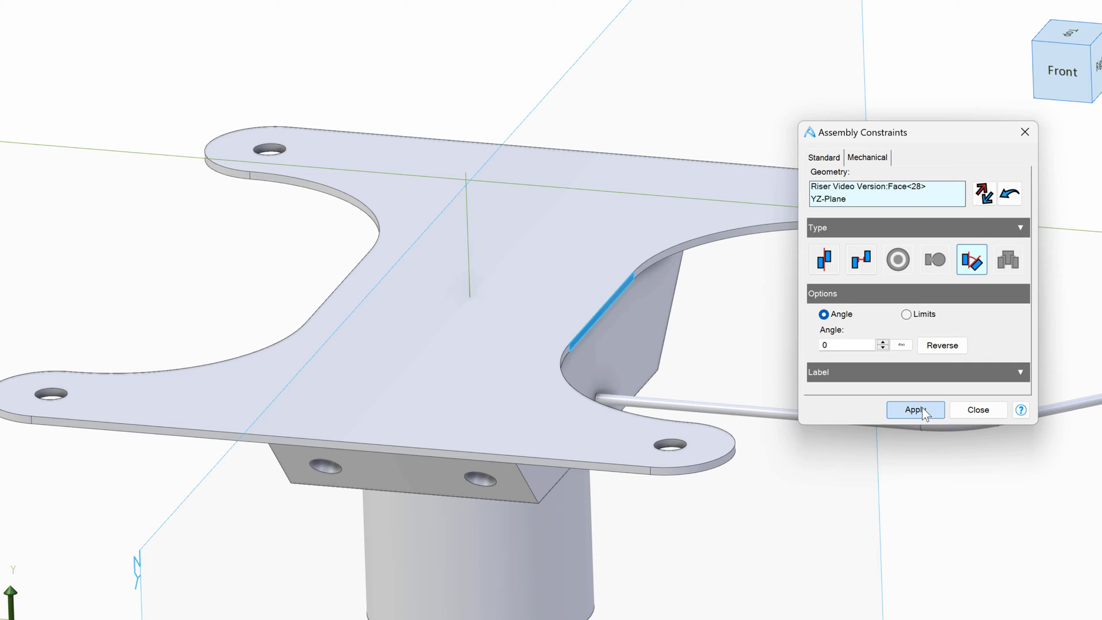
{"action": "left_click", "coordinate": [915, 410]}
{"action": "left_click", "coordinate": [978, 326]}
Insert one copy of the Seat part above the riser's mounting plate.
{"action": "scroll", "coordinate": [763, 360], "scroll_direction": "down", "scroll_amount": 6}
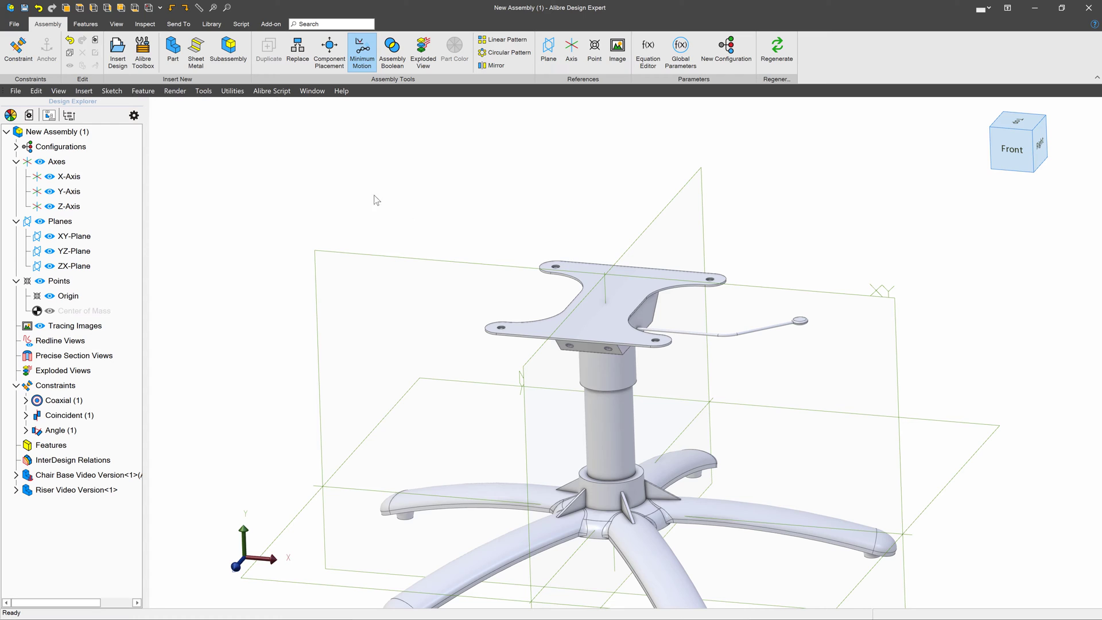
{"action": "left_click", "coordinate": [118, 52]}
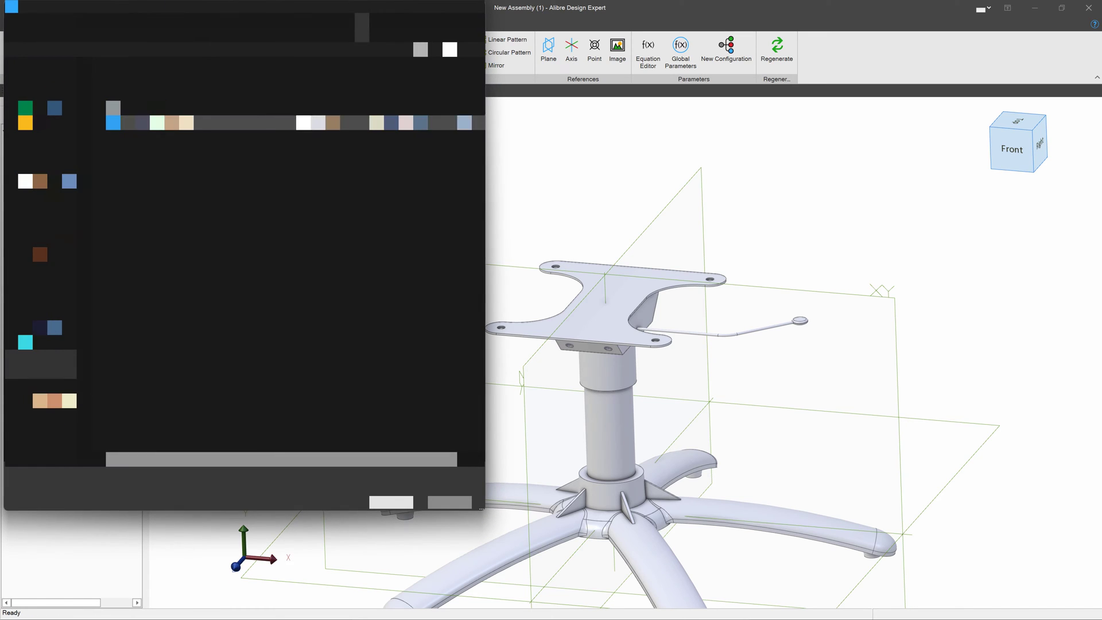
{"action": "double_click", "coordinate": [229, 246]}
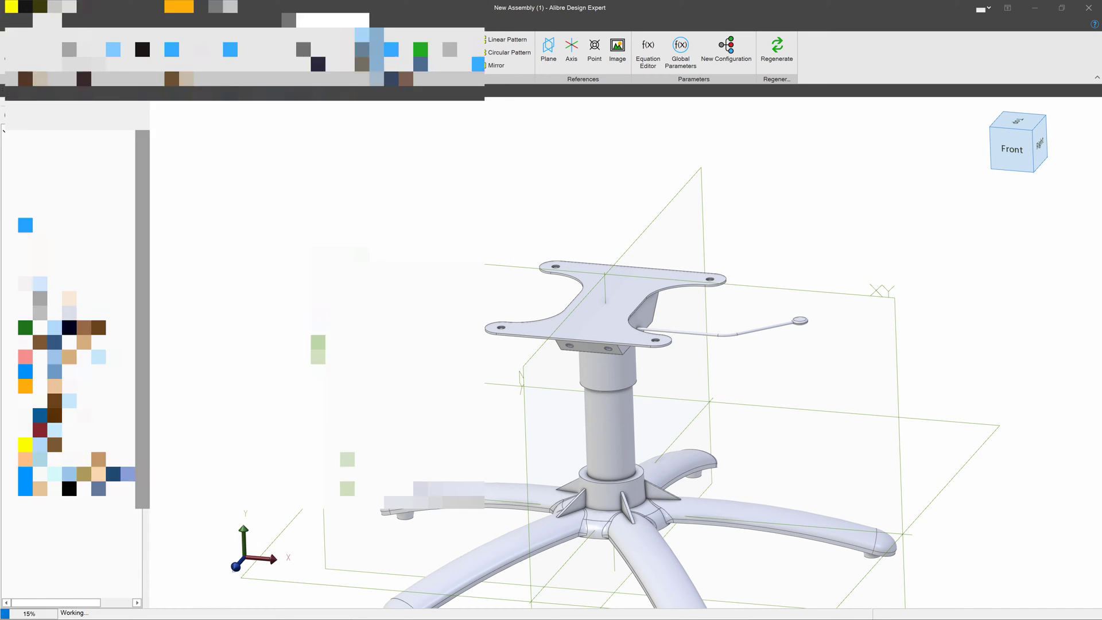
{"action": "left_click", "coordinate": [459, 192]}
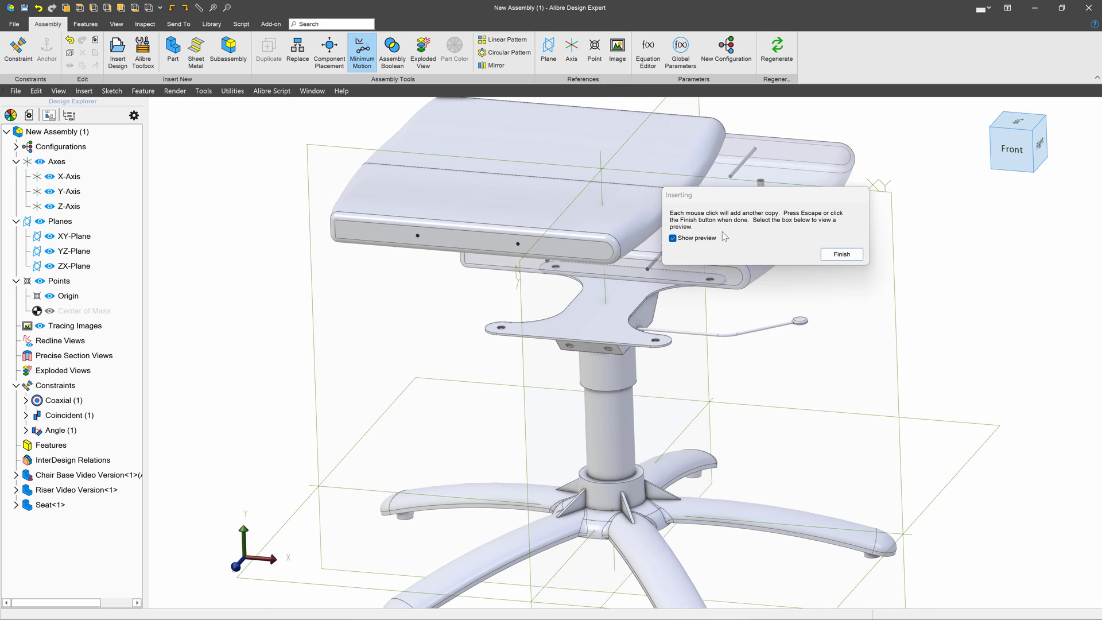
{"action": "left_click", "coordinate": [856, 254]}
Apply a Coaxial constraint with .000" offset between the seat's rear-left underside hole and the front-left hole of the riser's mounting plate.
{"action": "middle_click_drag", "start_coordinate": [502, 239], "coordinate": [484, 265]}
{"action": "scroll", "coordinate": [473, 250], "scroll_direction": "up", "scroll_amount": 3}
{"action": "scroll", "coordinate": [450, 250], "scroll_direction": "up", "scroll_amount": 4}
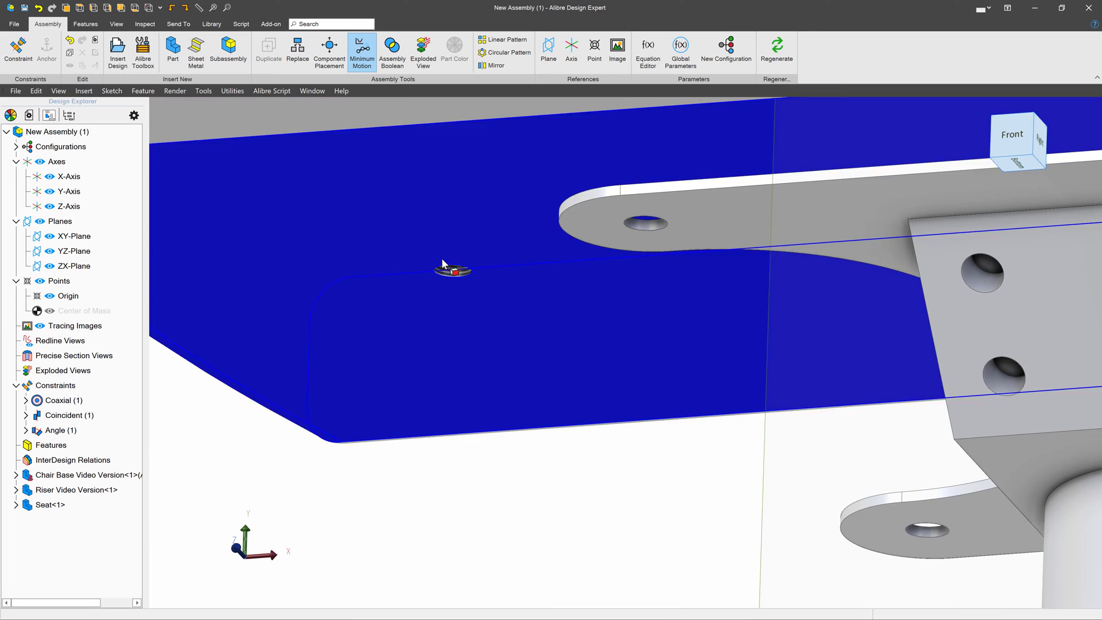
{"action": "left_click", "coordinate": [453, 270]}
{"action": "scroll", "coordinate": [431, 295], "scroll_direction": "down", "scroll_amount": 4}
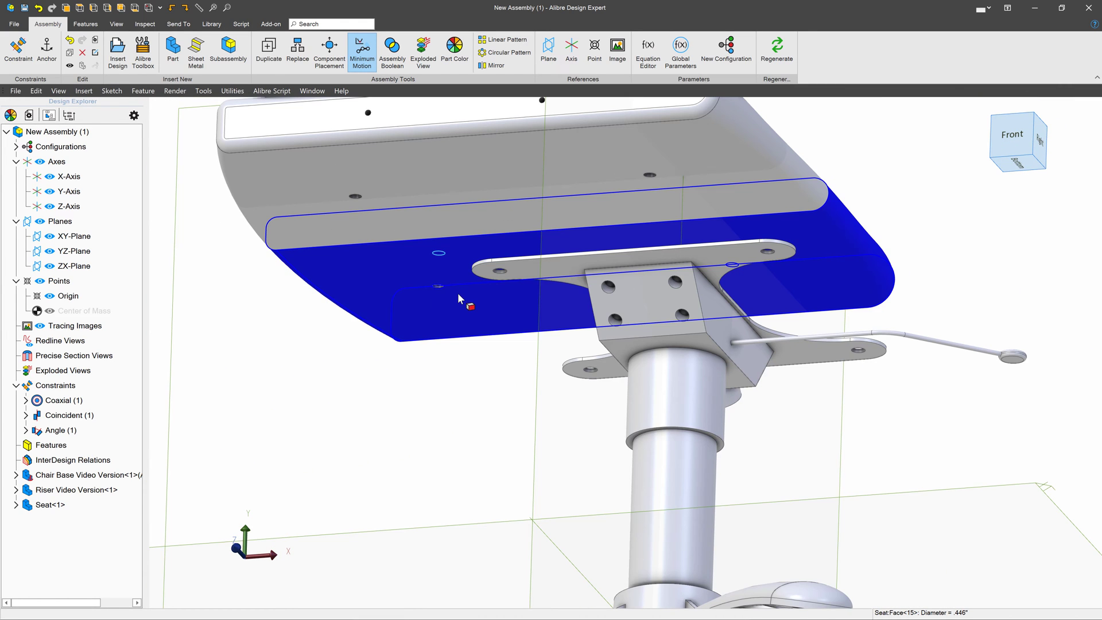
{"action": "scroll", "coordinate": [490, 281], "scroll_direction": "up", "scroll_amount": 2}
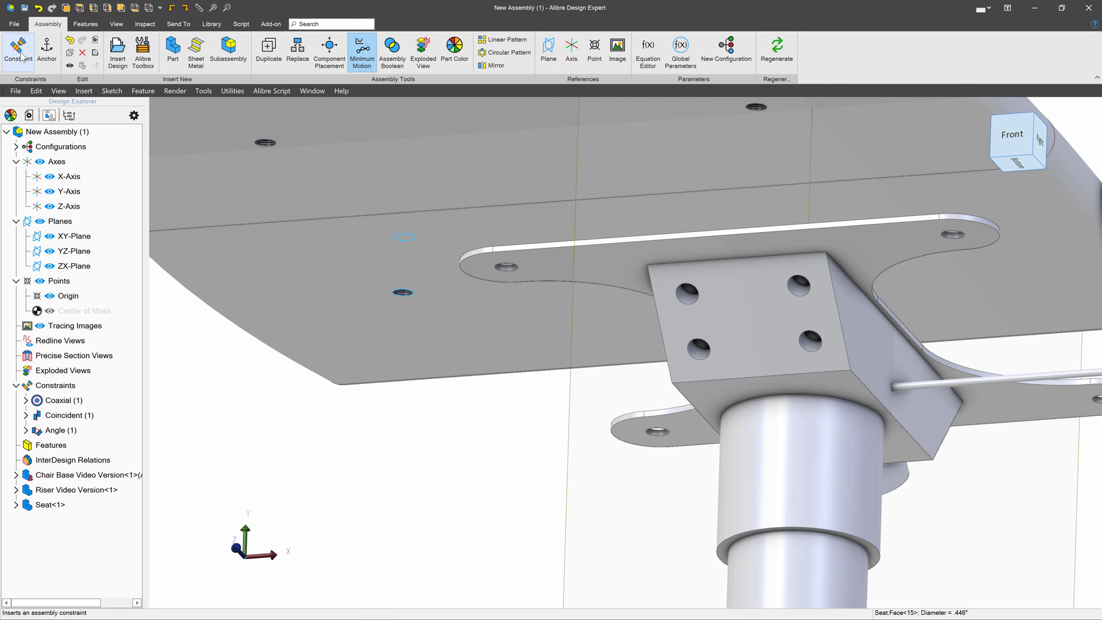
{"action": "left_click", "coordinate": [21, 53]}
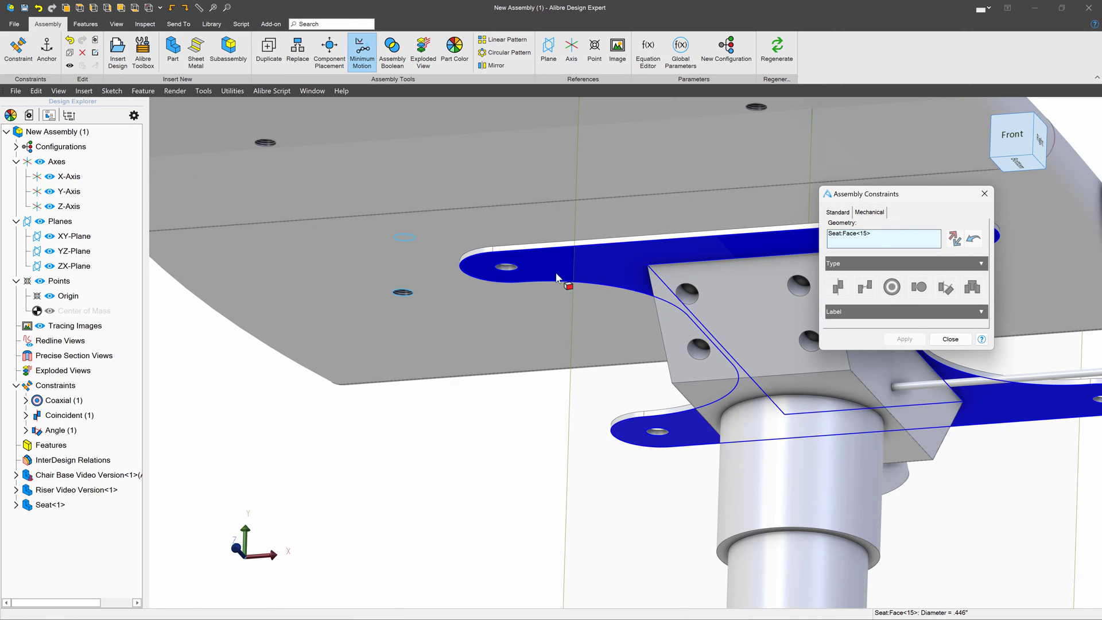
{"action": "scroll", "coordinate": [486, 275], "scroll_direction": "up", "scroll_amount": 3}
{"action": "left_click", "coordinate": [487, 278]}
{"action": "scroll", "coordinate": [391, 329], "scroll_direction": "down", "scroll_amount": 5}
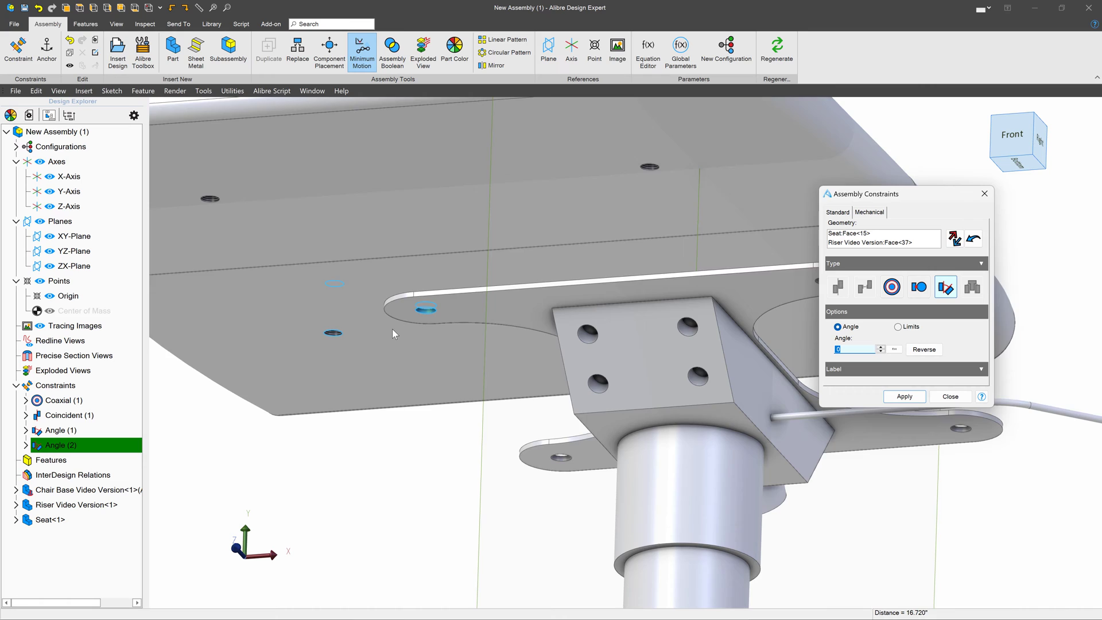
{"action": "left_click", "coordinate": [892, 289]}
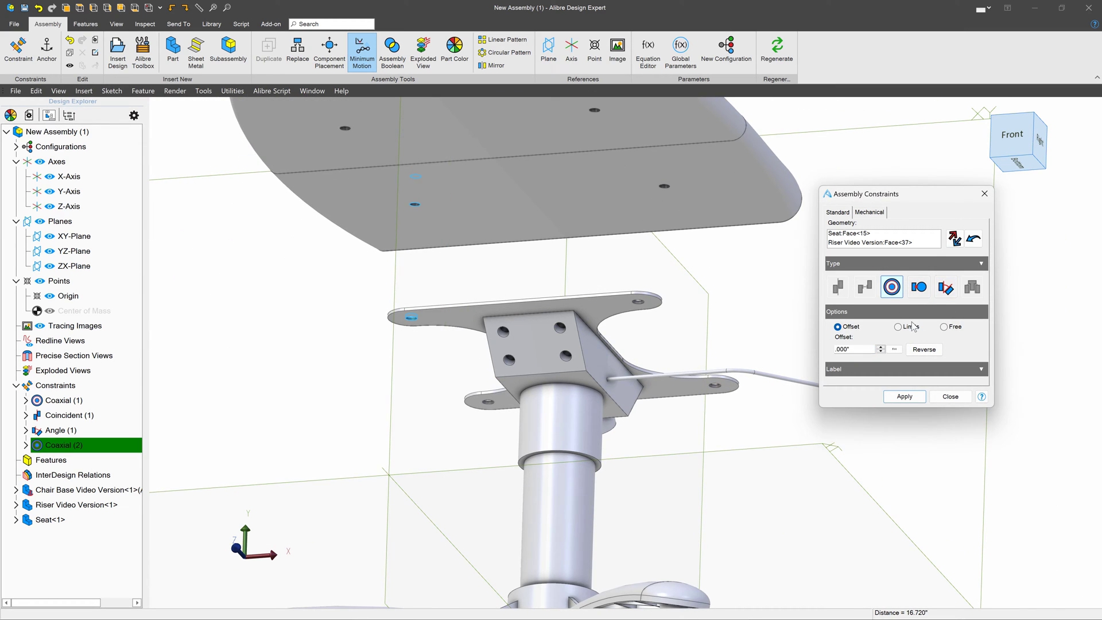
{"action": "left_click", "coordinate": [905, 396]}
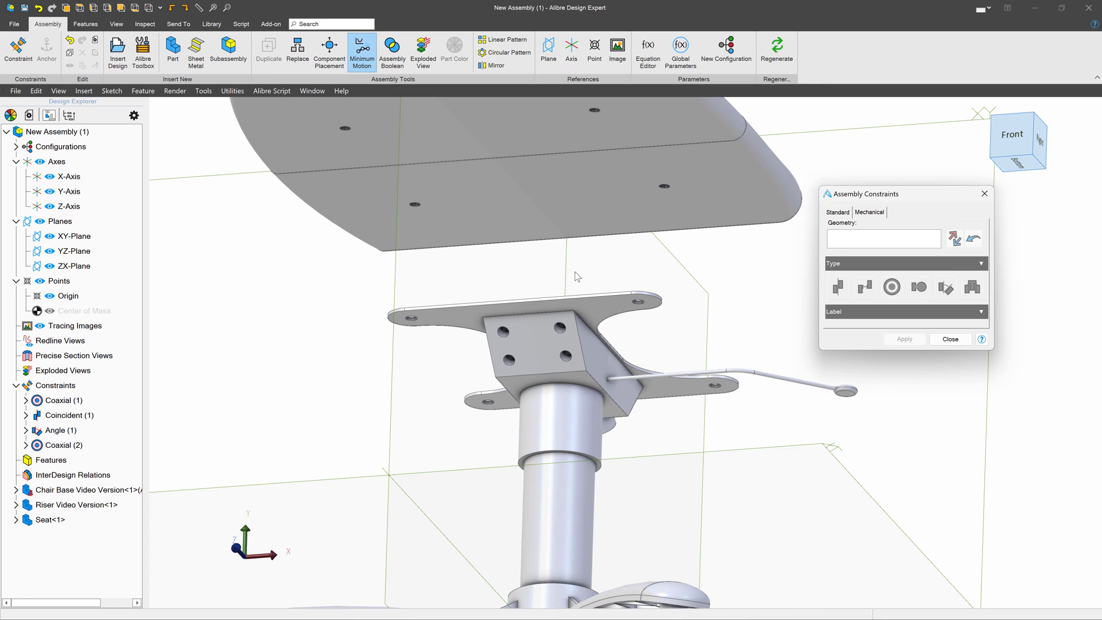
Apply a second Coaxial constraint with .000" offset between the seat's front-left underside hole and the mounting plate's front-right hole.
{"action": "scroll", "coordinate": [369, 158], "scroll_direction": "up", "scroll_amount": 10}
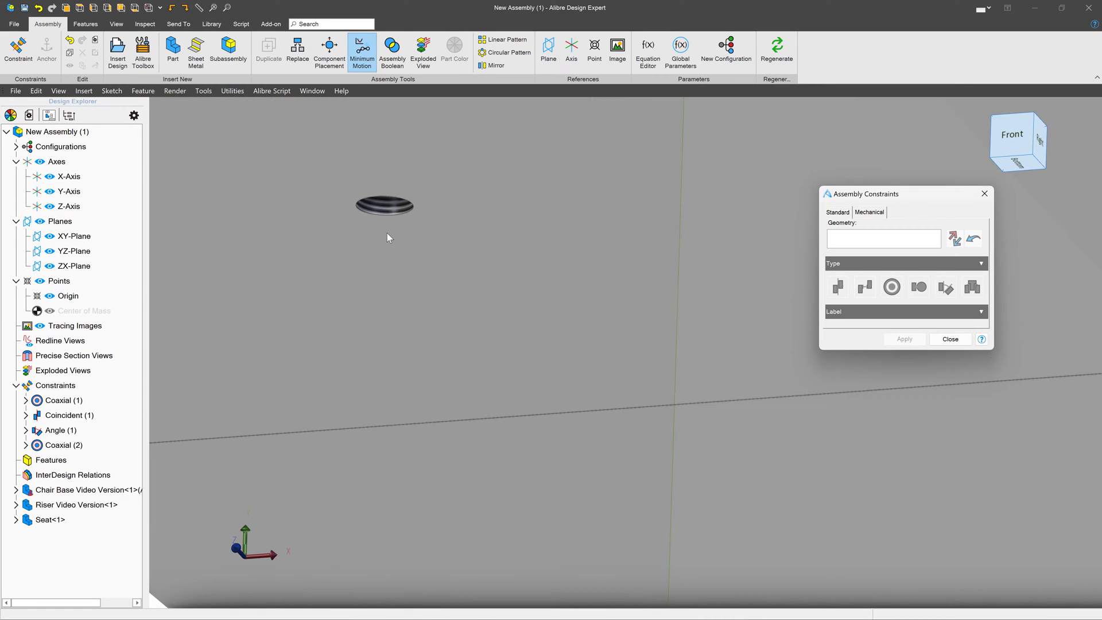
{"action": "left_click", "coordinate": [394, 208]}
{"action": "scroll", "coordinate": [356, 215], "scroll_direction": "up", "scroll_amount": 10}
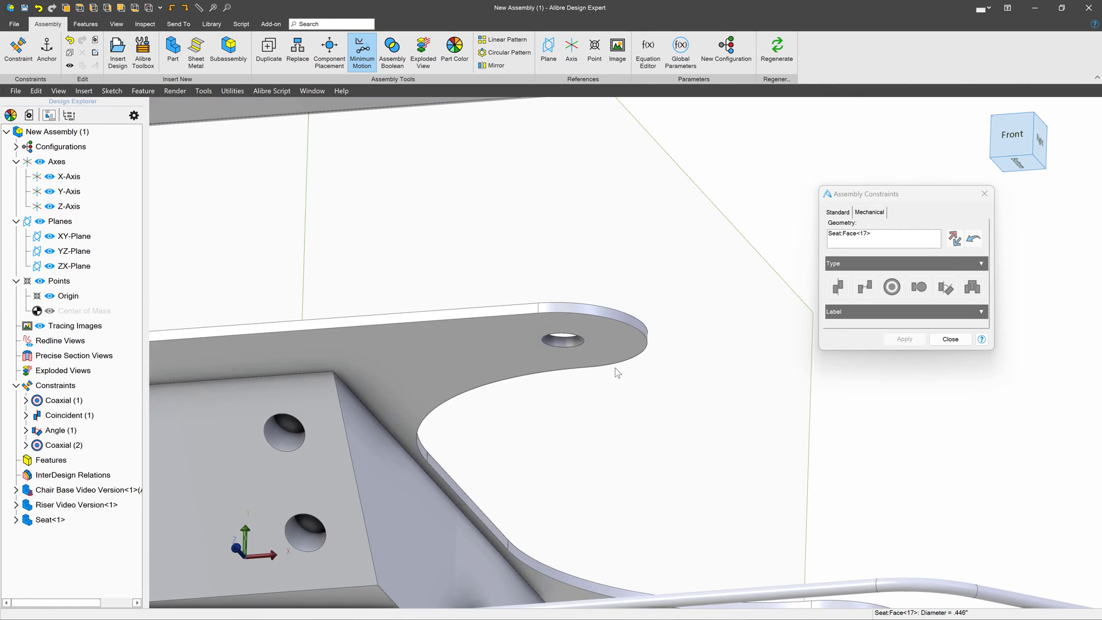
{"action": "left_click", "coordinate": [581, 345]}
{"action": "scroll", "coordinate": [583, 361], "scroll_direction": "down", "scroll_amount": 10}
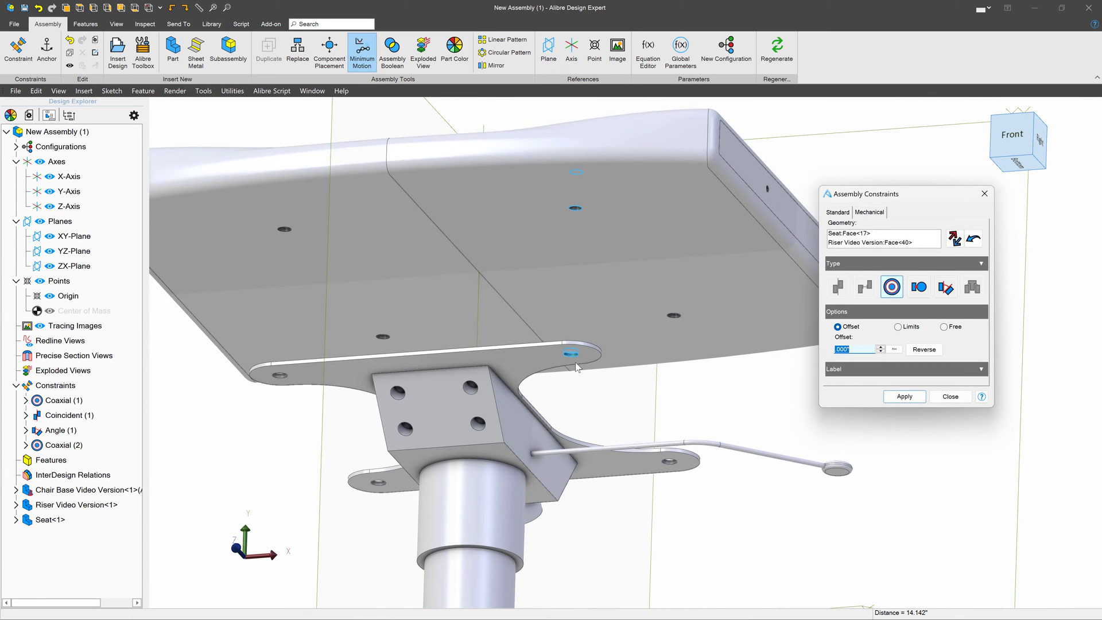
{"action": "left_click", "coordinate": [903, 397]}
Move the seat clear of the mounting plate, then apply a Coincident constraint between the seat's underside edge and the plate's top face.
{"action": "left_click_drag", "start_coordinate": [654, 290], "coordinate": [613, 334]}
{"action": "middle_click_drag", "start_coordinate": [613, 334], "coordinate": [594, 390]}
{"action": "left_click_drag", "start_coordinate": [594, 389], "coordinate": [580, 296]}
{"action": "middle_click_drag", "start_coordinate": [552, 357], "coordinate": [528, 353]}
{"action": "middle_click_drag", "start_coordinate": [783, 386], "coordinate": [632, 295]}
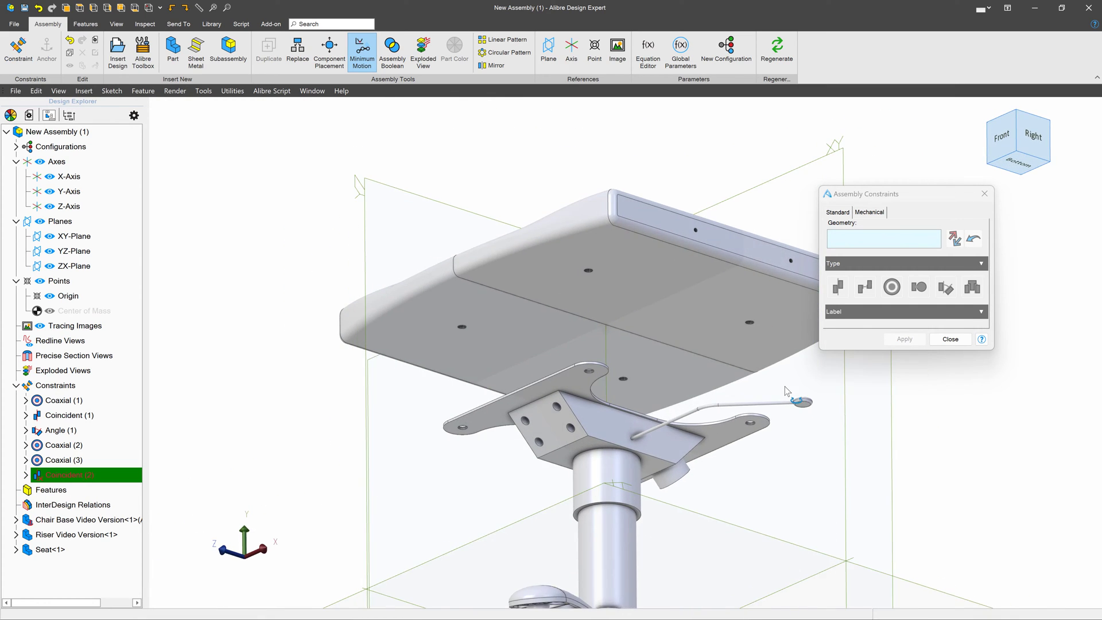
{"action": "left_click", "coordinate": [571, 257]}
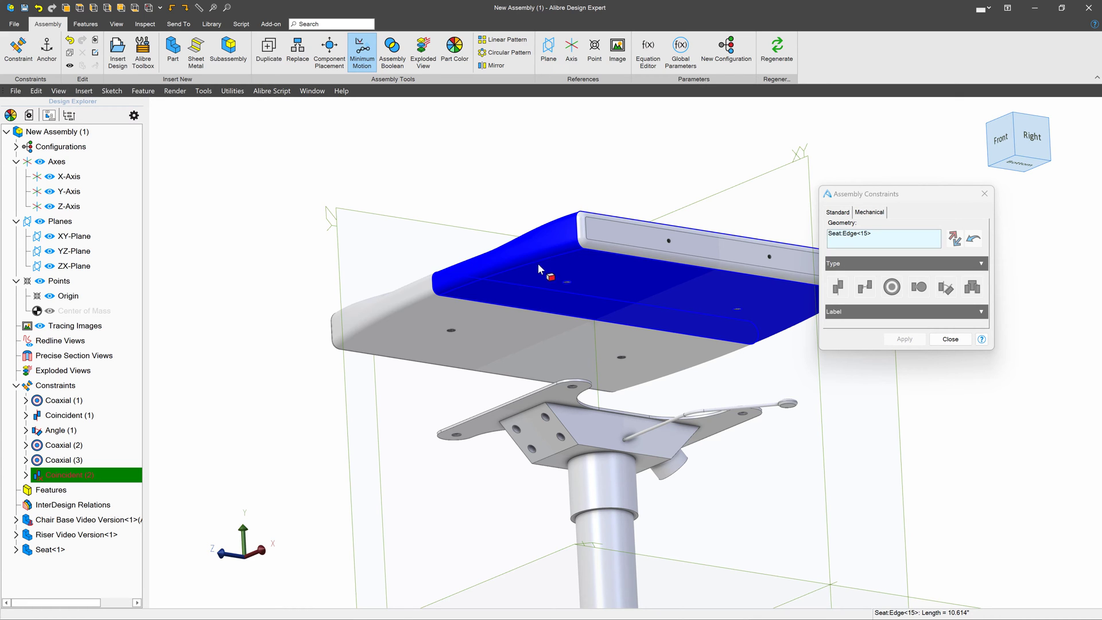
{"action": "middle_click_drag", "start_coordinate": [493, 289], "coordinate": [491, 300]}
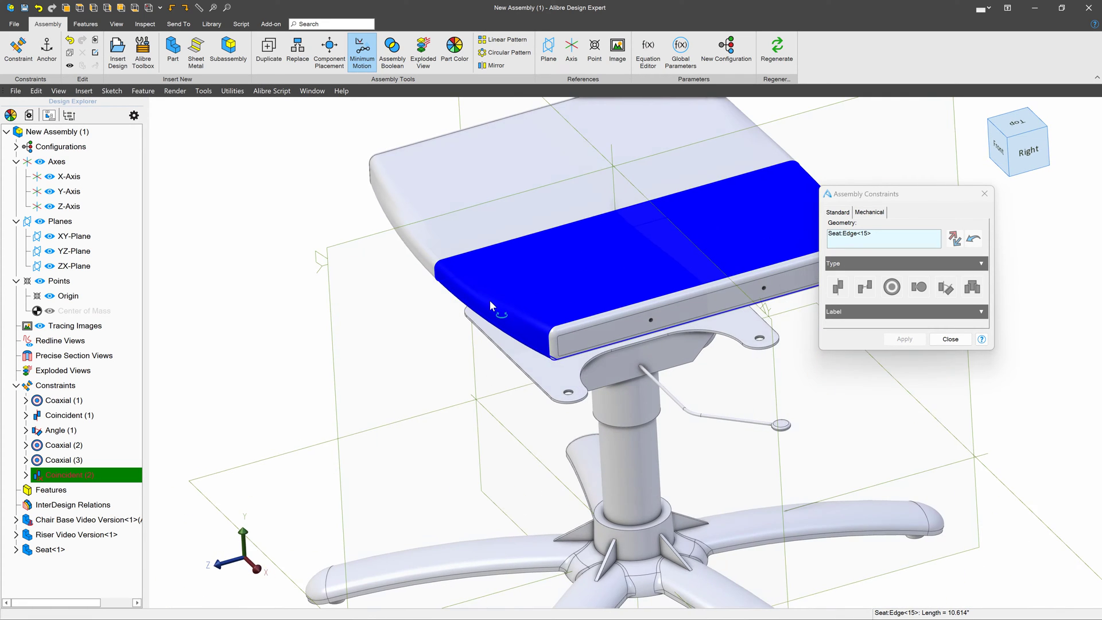
{"action": "left_click", "coordinate": [550, 375]}
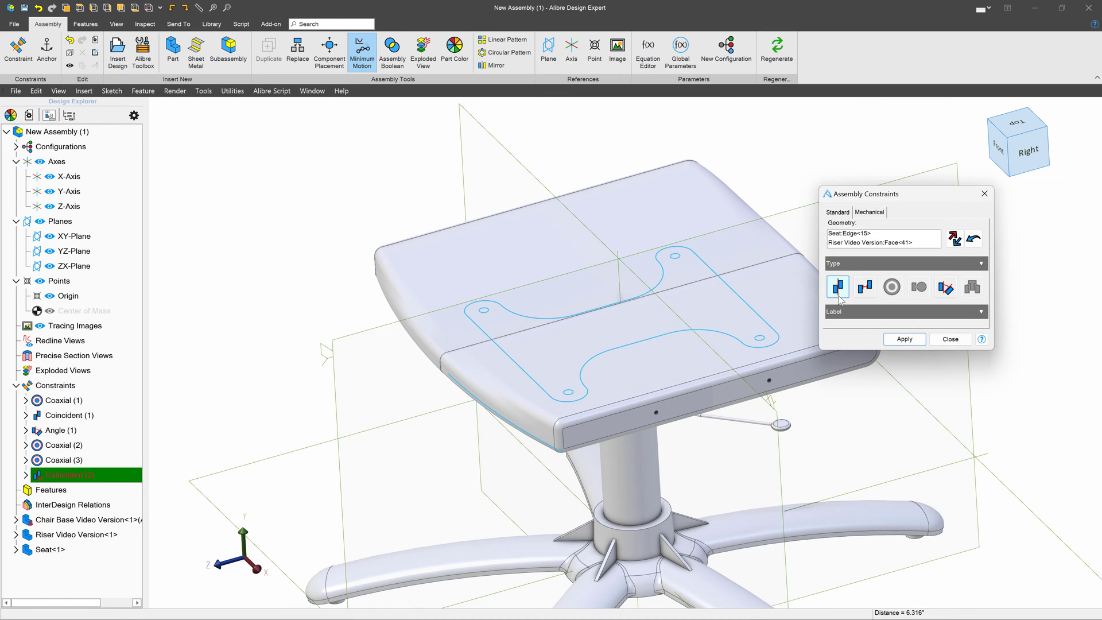
{"action": "left_click", "coordinate": [923, 339]}
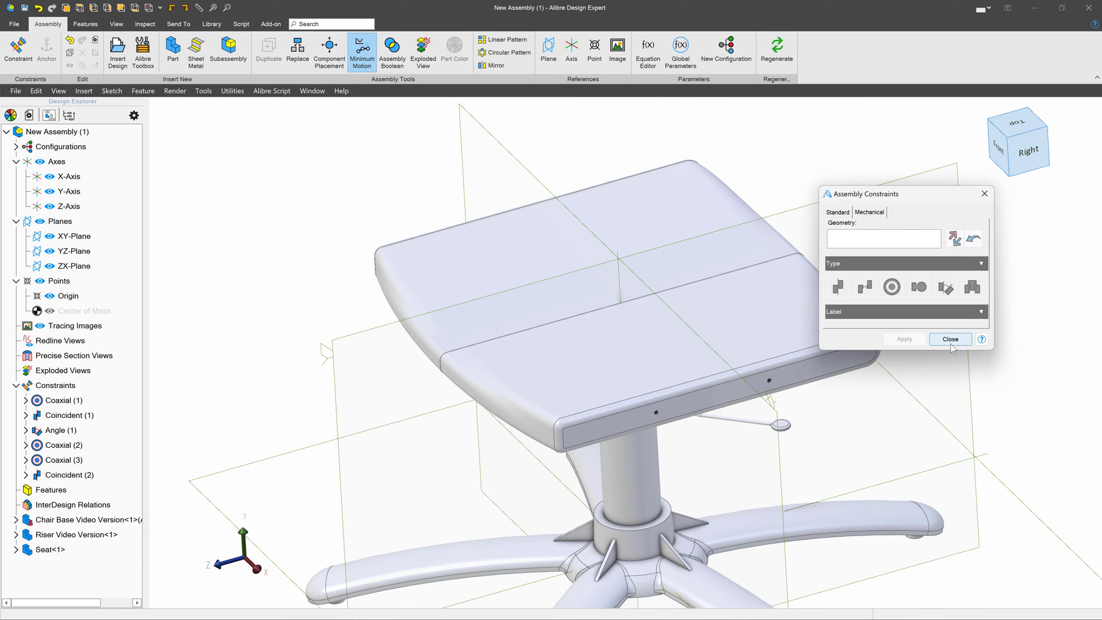
{"action": "left_click", "coordinate": [950, 341]}
Insert one copy of the backrest part above the seat.
{"action": "scroll", "coordinate": [723, 314], "scroll_direction": "down", "scroll_amount": 3}
{"action": "middle_click_drag", "start_coordinate": [707, 334], "coordinate": [739, 336]}
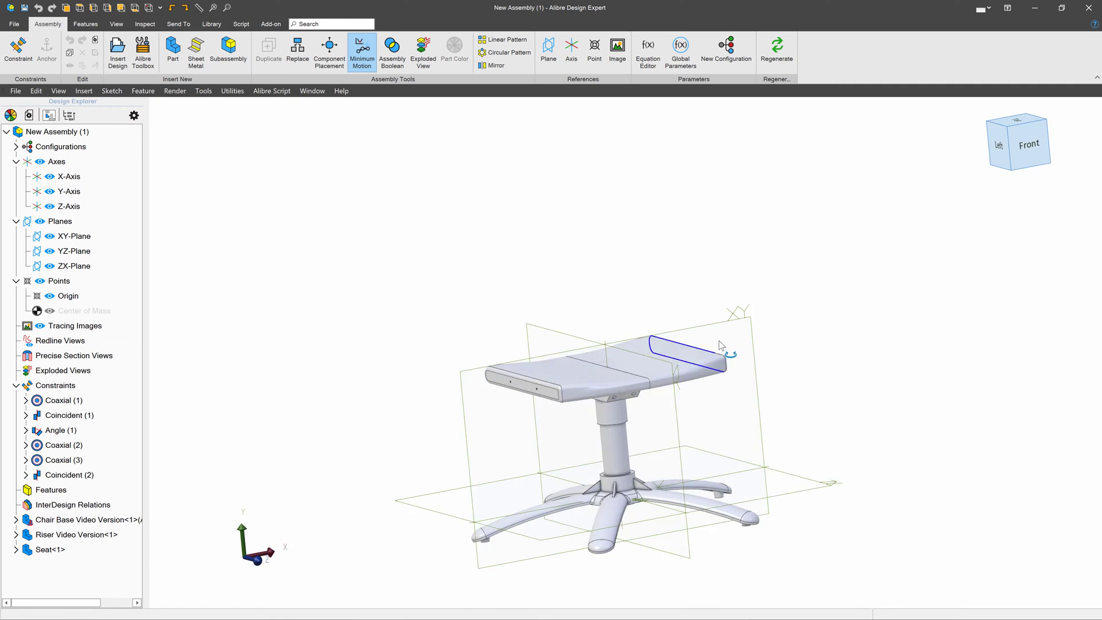
{"action": "middle_click_drag", "start_coordinate": [720, 341], "coordinate": [800, 311]}
{"action": "left_click", "coordinate": [135, 69]}
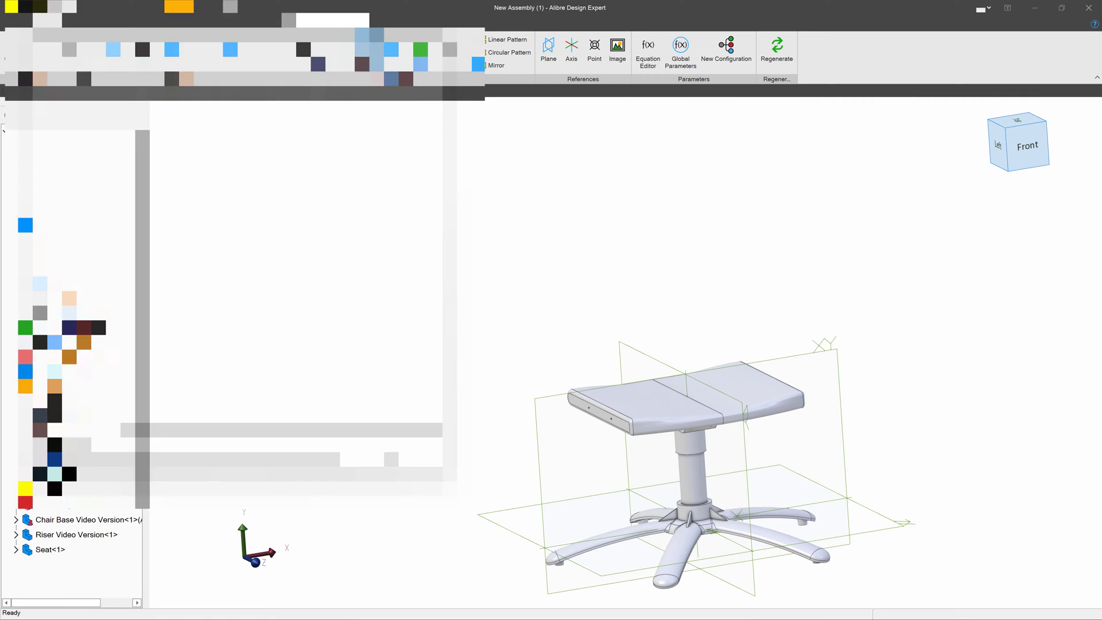
{"action": "double_click", "coordinate": [246, 122]}
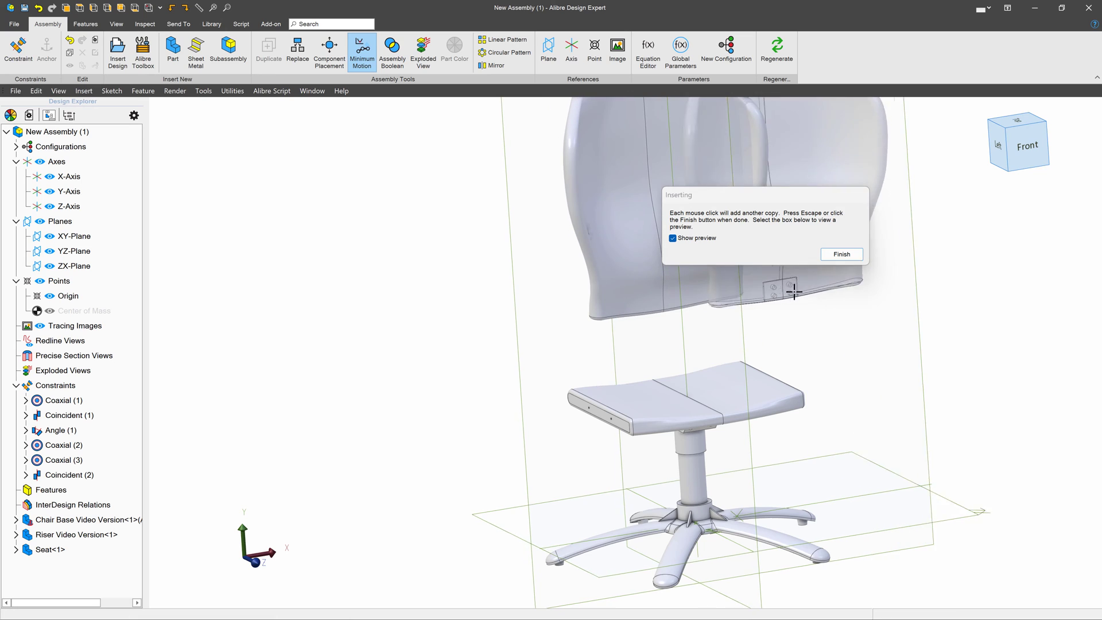
{"action": "left_click", "coordinate": [804, 310]}
{"action": "middle_click_drag", "start_coordinate": [805, 310], "coordinate": [683, 353]}
{"action": "scroll", "coordinate": [683, 356], "scroll_direction": "up", "scroll_amount": 5}
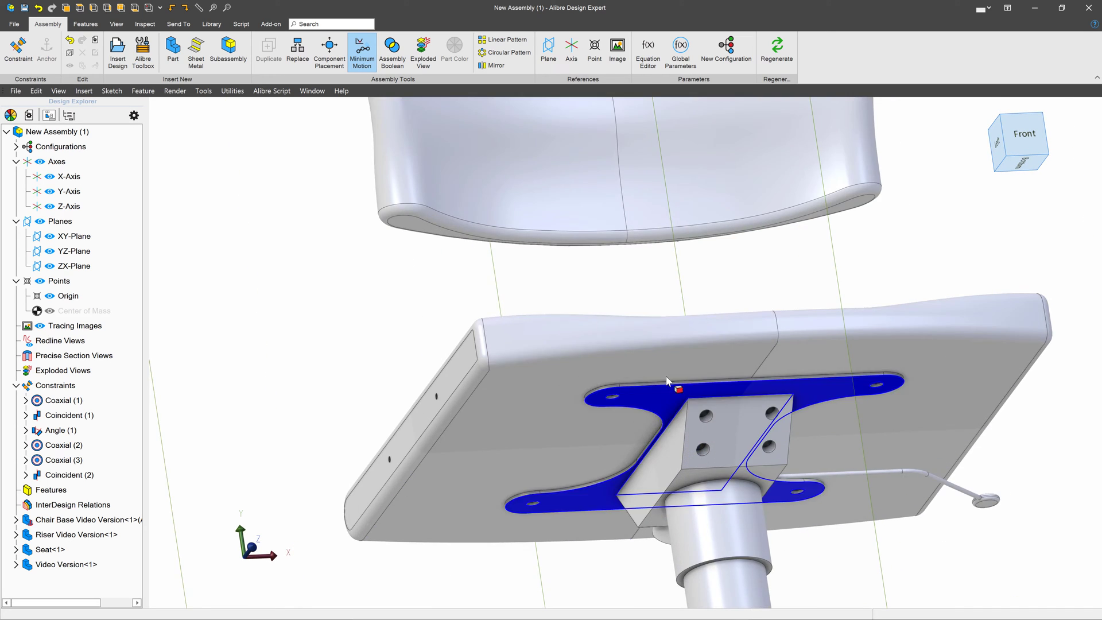
{"action": "left_click", "coordinate": [721, 402]}
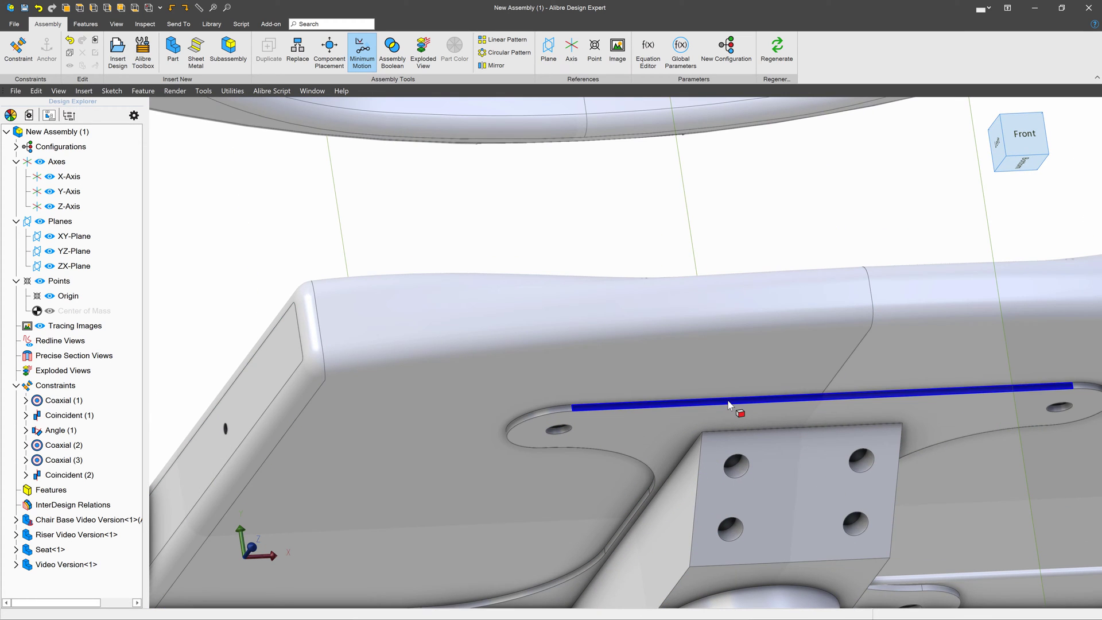
{"action": "scroll", "coordinate": [762, 406], "scroll_direction": "down", "scroll_amount": 5}
Apply an Angle constraint between the backrest's recessed mounting face and the mounting plate's front edge face, so both face the same direction.
{"action": "middle_click_drag", "start_coordinate": [763, 406], "coordinate": [671, 326]}
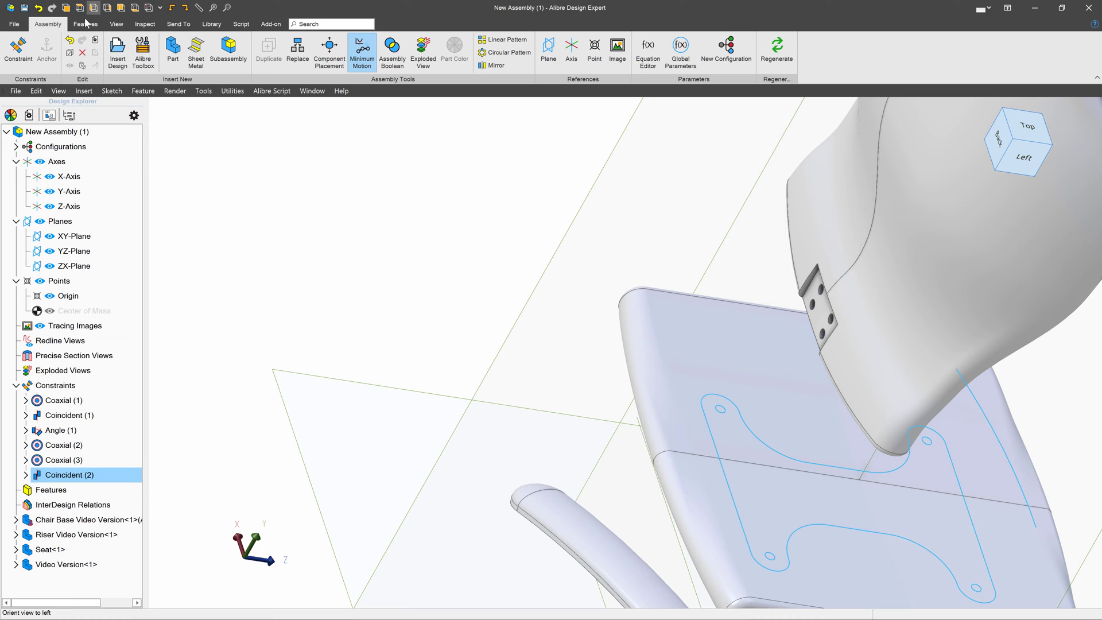
{"action": "left_click", "coordinate": [18, 45]}
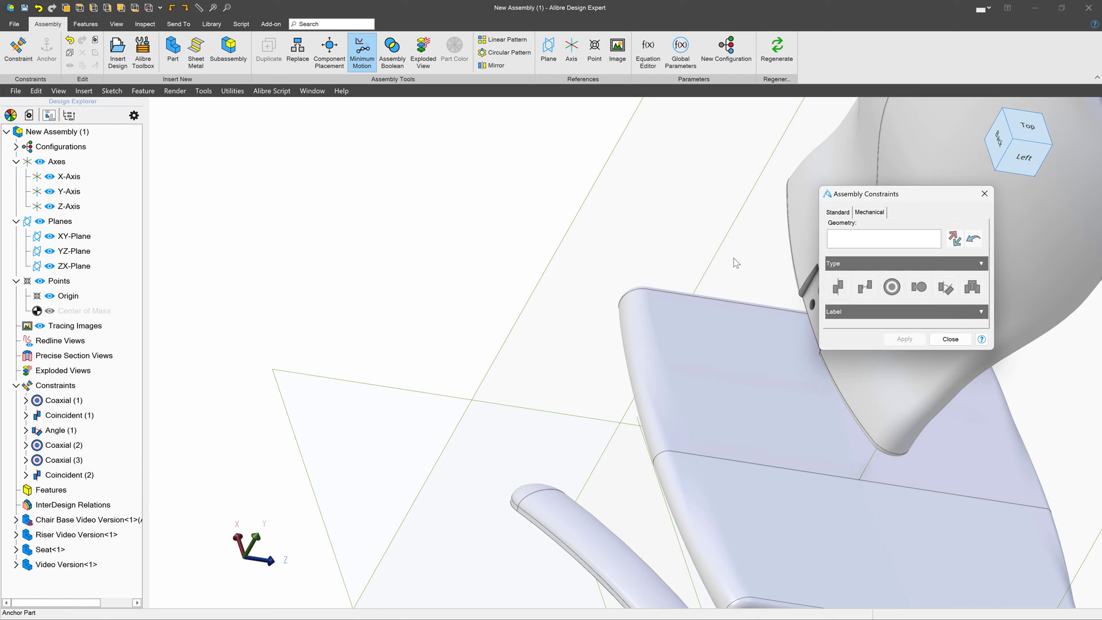
{"action": "scroll", "coordinate": [804, 315], "scroll_direction": "up", "scroll_amount": 3}
{"action": "scroll", "coordinate": [730, 325], "scroll_direction": "down", "scroll_amount": 3}
{"action": "scroll", "coordinate": [753, 314], "scroll_direction": "up", "scroll_amount": 5}
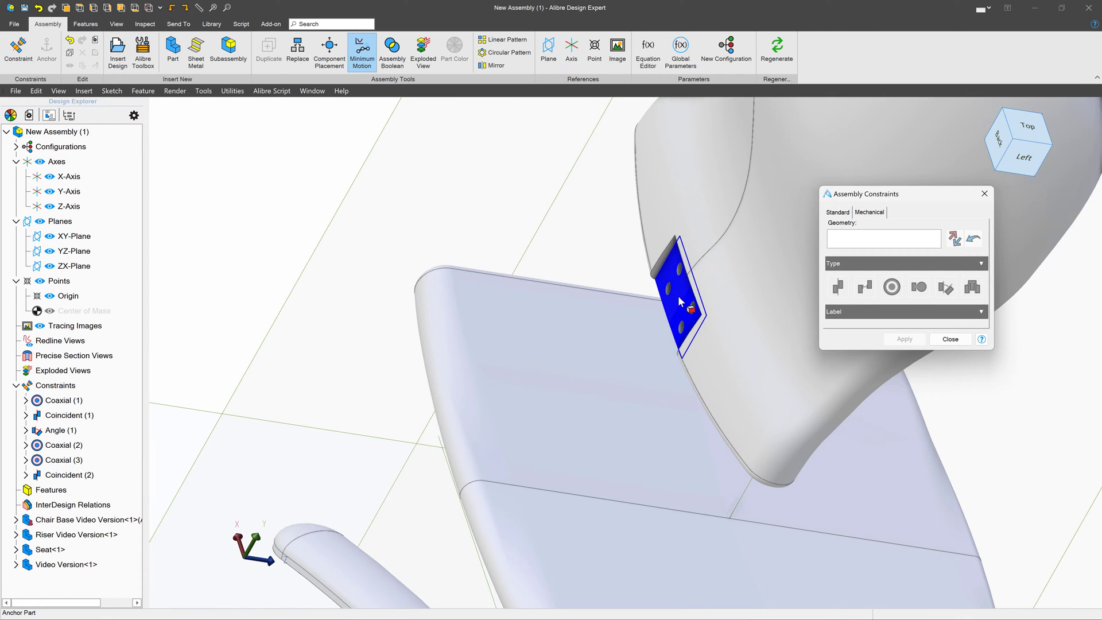
{"action": "left_click", "coordinate": [686, 296]}
{"action": "scroll", "coordinate": [725, 326], "scroll_direction": "down", "scroll_amount": 5}
{"action": "scroll", "coordinate": [786, 402], "scroll_direction": "up", "scroll_amount": 3}
{"action": "middle_click_drag", "start_coordinate": [784, 398], "coordinate": [758, 385]}
{"action": "scroll", "coordinate": [460, 360], "scroll_direction": "up", "scroll_amount": 8}
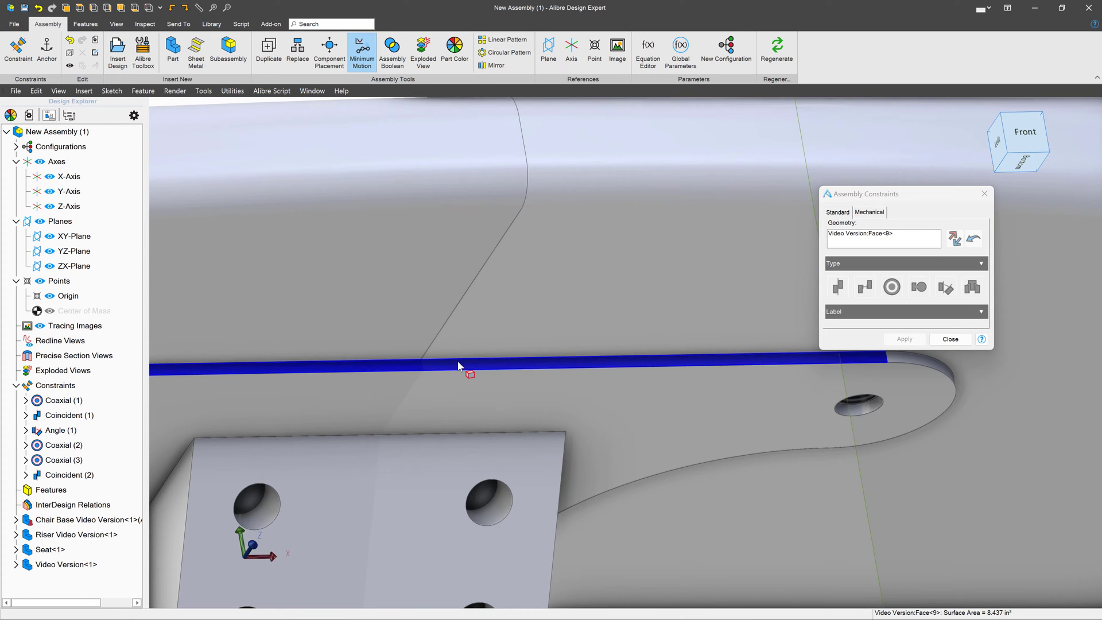
{"action": "left_click", "coordinate": [460, 360]}
{"action": "scroll", "coordinate": [460, 363], "scroll_direction": "down", "scroll_amount": 8}
{"action": "scroll", "coordinate": [494, 207], "scroll_direction": "up", "scroll_amount": 3}
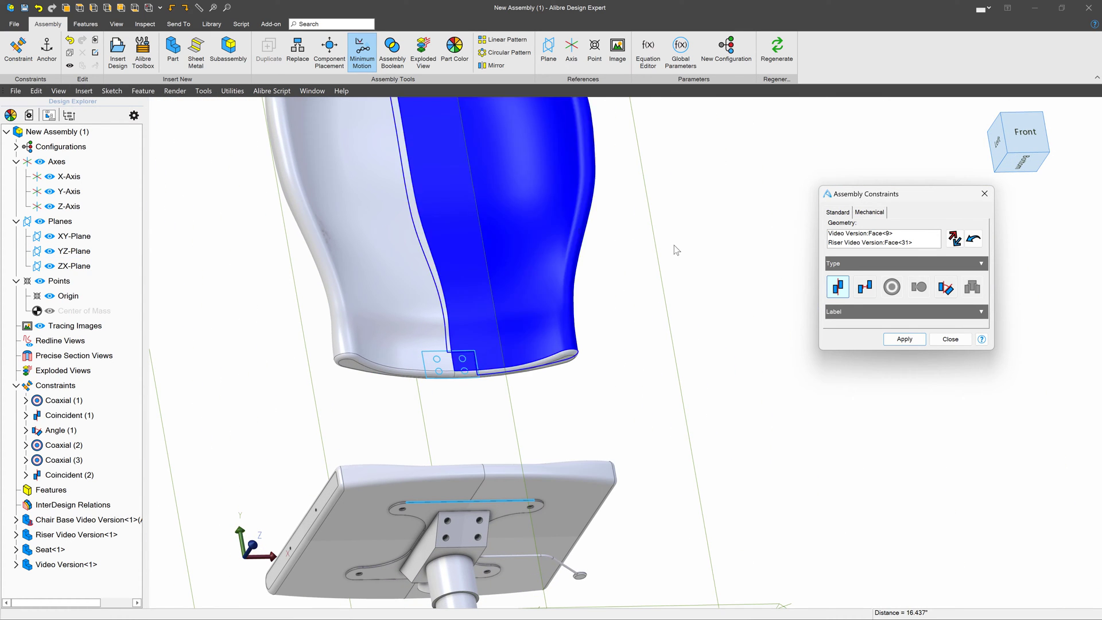
{"action": "left_click", "coordinate": [946, 287]}
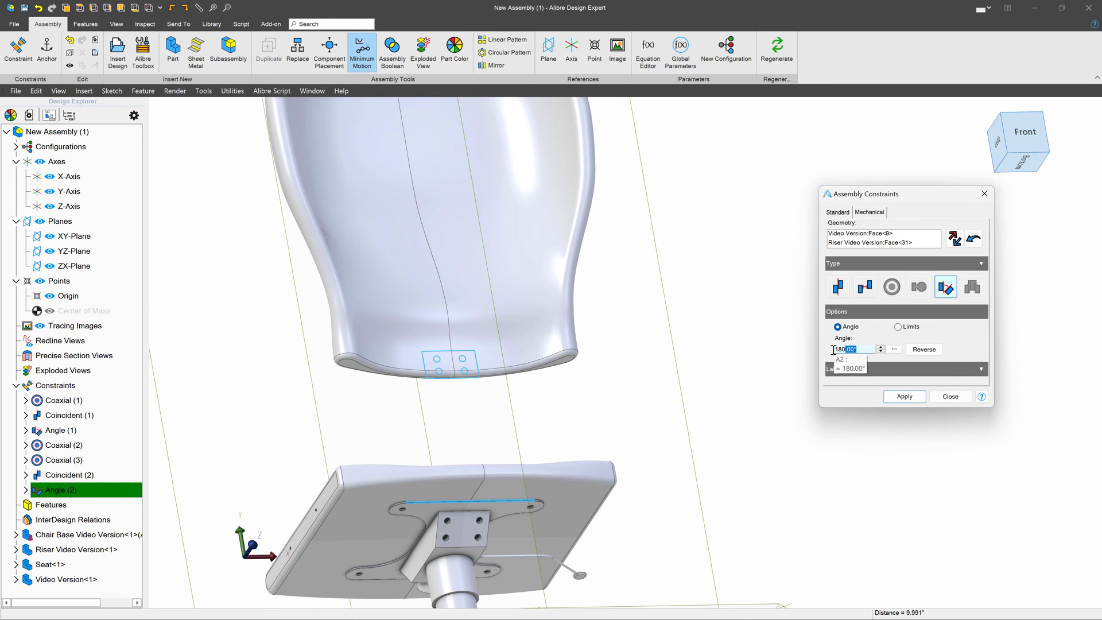
{"action": "left_click", "coordinate": [904, 396]}
Move the backrest over the seat and roughly centre it on the riser in the Front view.
{"action": "scroll", "coordinate": [537, 379], "scroll_direction": "down", "scroll_amount": 4}
{"action": "middle_click_drag", "start_coordinate": [536, 378], "coordinate": [547, 387]}
{"action": "left_click_drag", "start_coordinate": [497, 359], "coordinate": [545, 394]}
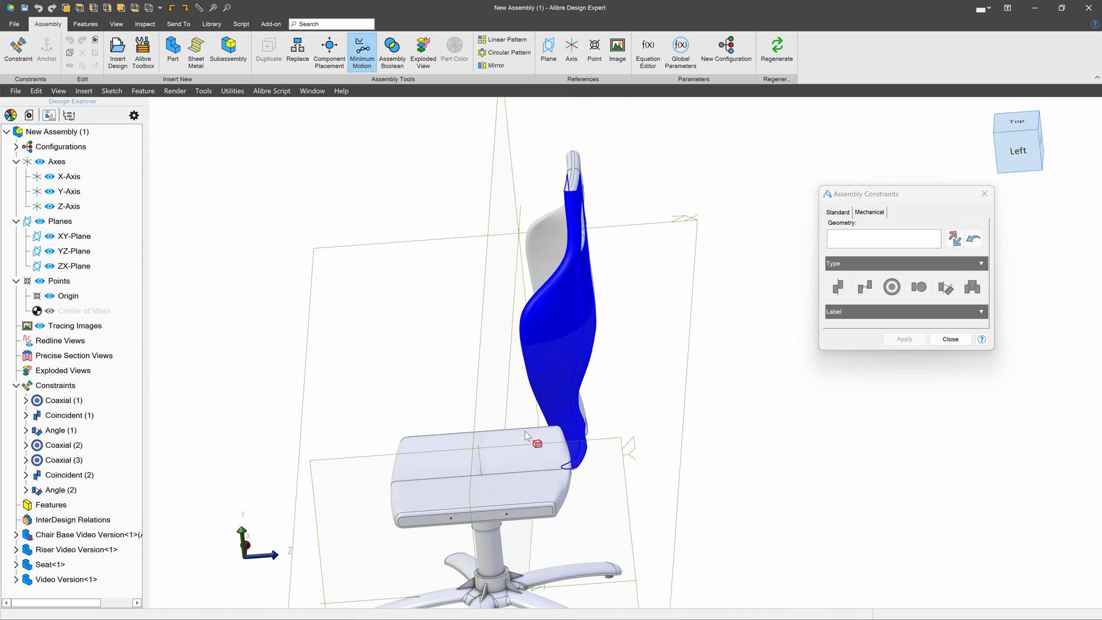
{"action": "middle_click_drag", "start_coordinate": [536, 443], "coordinate": [494, 433]}
{"action": "scroll", "coordinate": [383, 406], "scroll_direction": "down", "scroll_amount": 3}
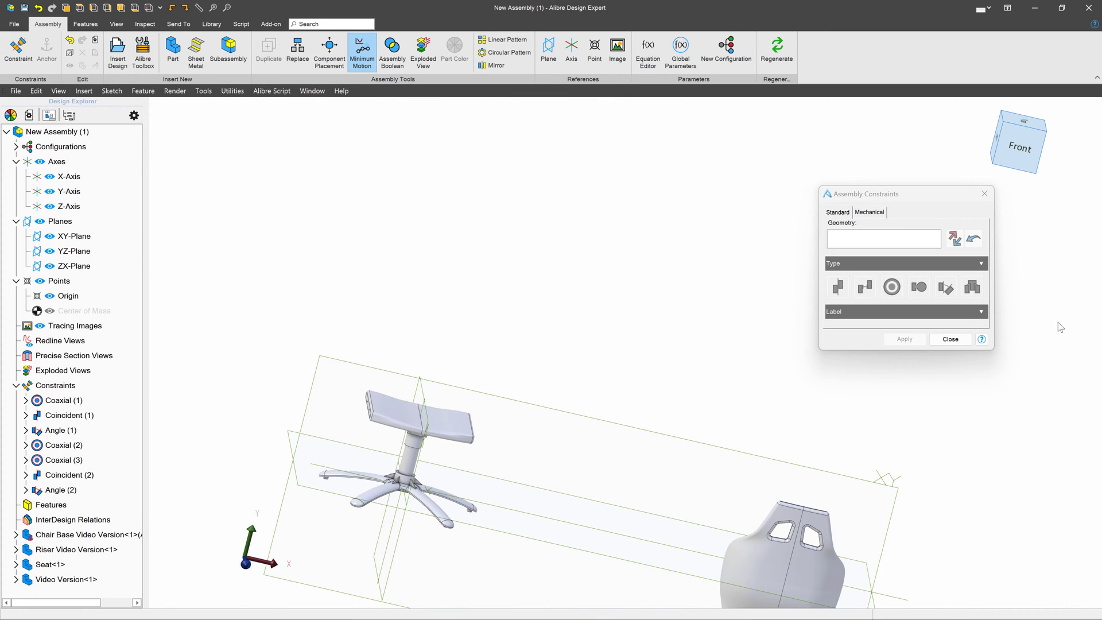
{"action": "left_click", "coordinate": [1026, 159]}
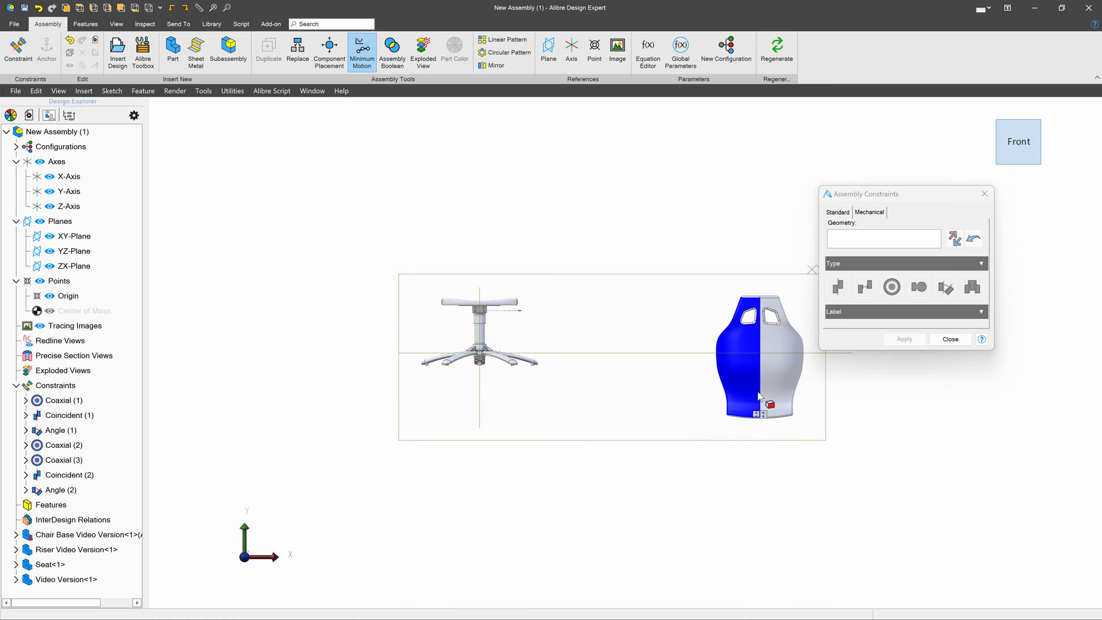
{"action": "left_click_drag", "start_coordinate": [756, 379], "coordinate": [474, 253]}
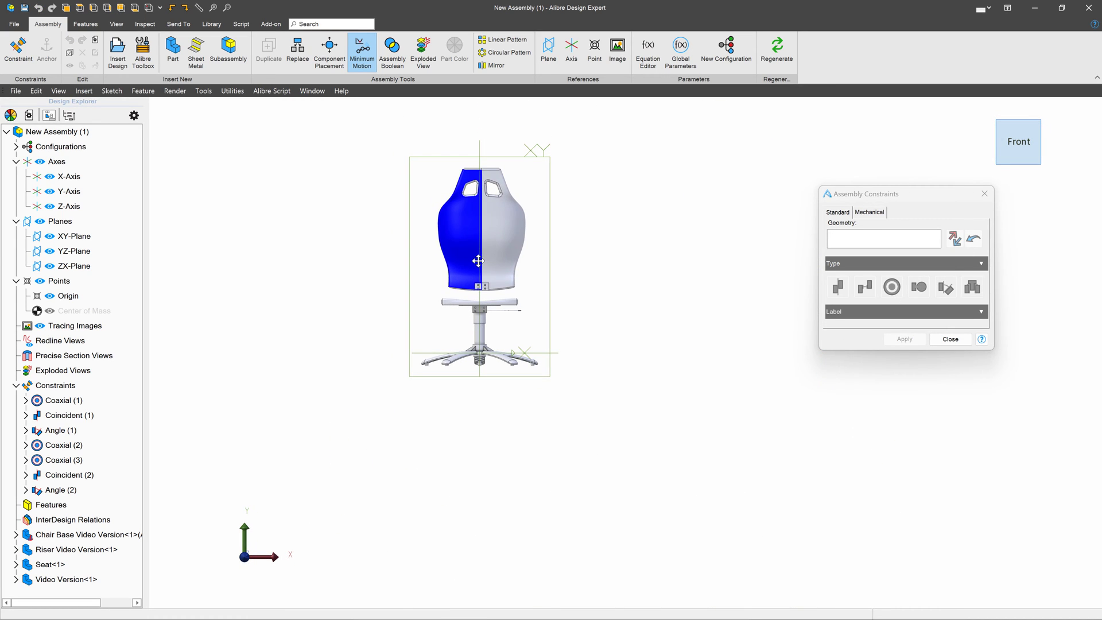
{"action": "scroll", "coordinate": [456, 280], "scroll_direction": "up", "scroll_amount": 5}
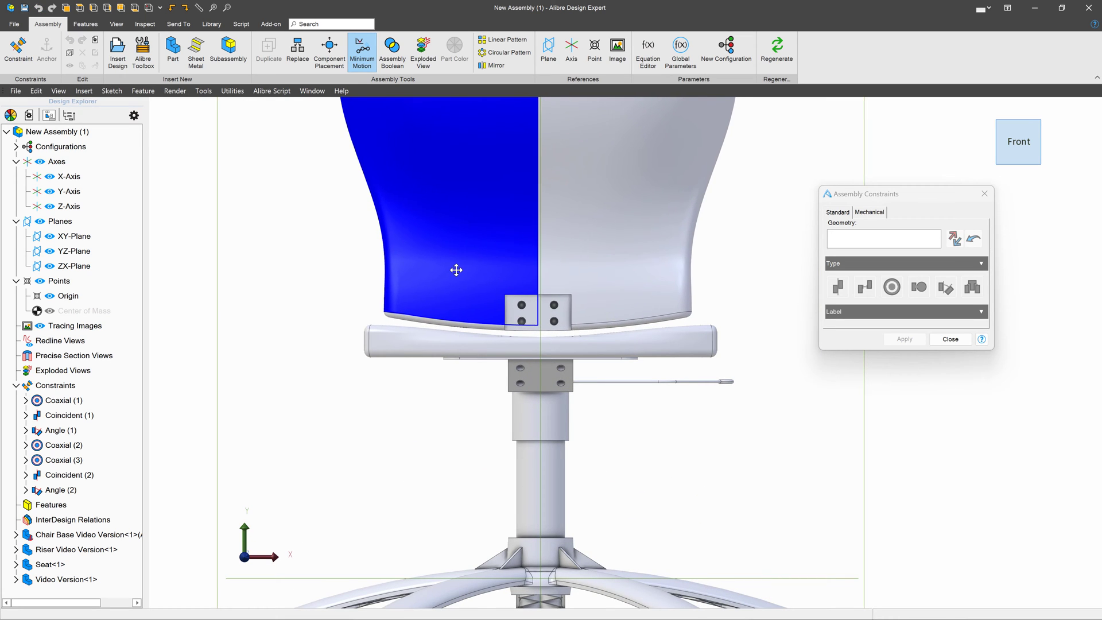
In the Left view, shift the backrest along Z toward the seat edge nearest the riser's four-hole block face.
{"action": "left_click", "coordinate": [999, 144]}
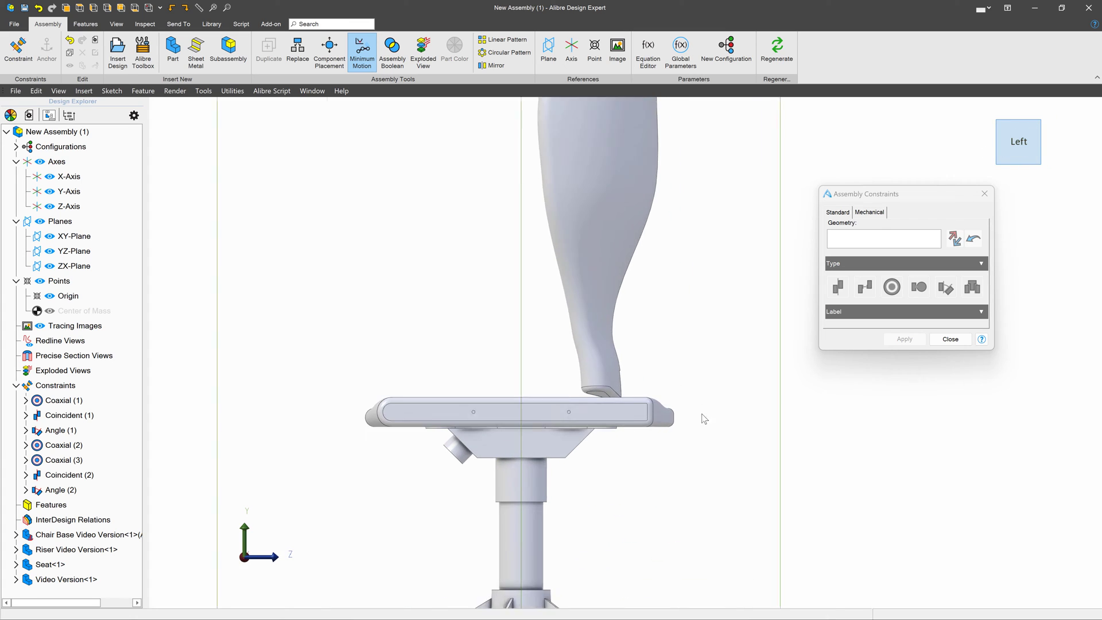
{"action": "scroll", "coordinate": [704, 418], "scroll_direction": "up", "scroll_amount": 1}
{"action": "left_click_drag", "start_coordinate": [574, 289], "coordinate": [657, 294]}
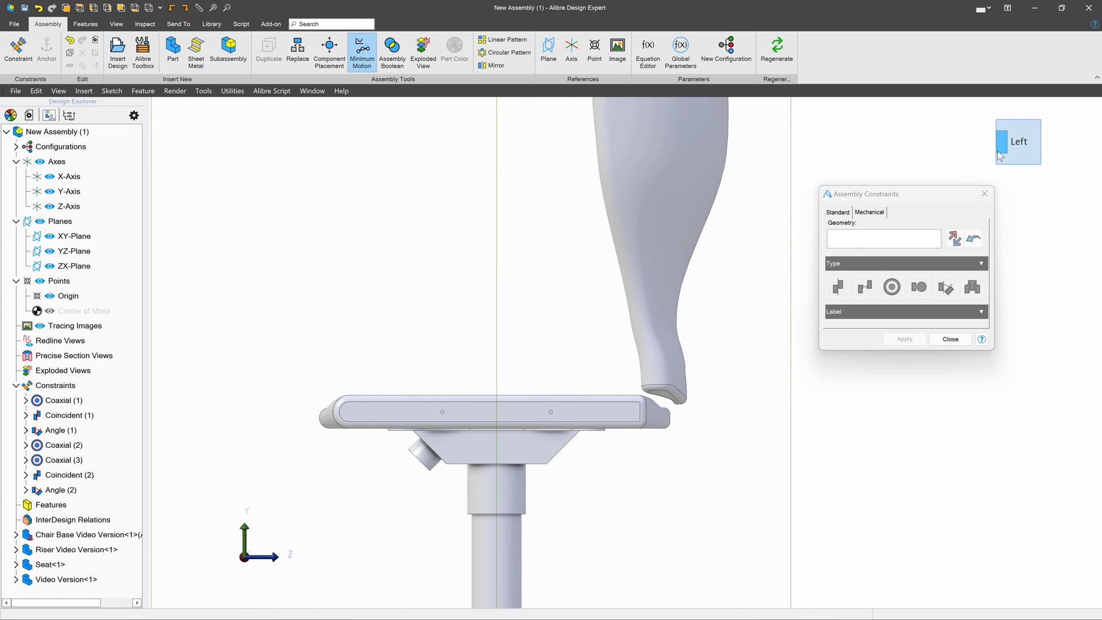
In the Front view, centre the backrest over the mounting block and raise it slightly clear of the seat.
{"action": "left_click", "coordinate": [1041, 130]}
{"action": "middle_click_drag", "start_coordinate": [689, 411], "coordinate": [729, 445]}
{"action": "scroll", "coordinate": [605, 340], "scroll_direction": "up", "scroll_amount": 3}
{"action": "left_click", "coordinate": [1017, 139]}
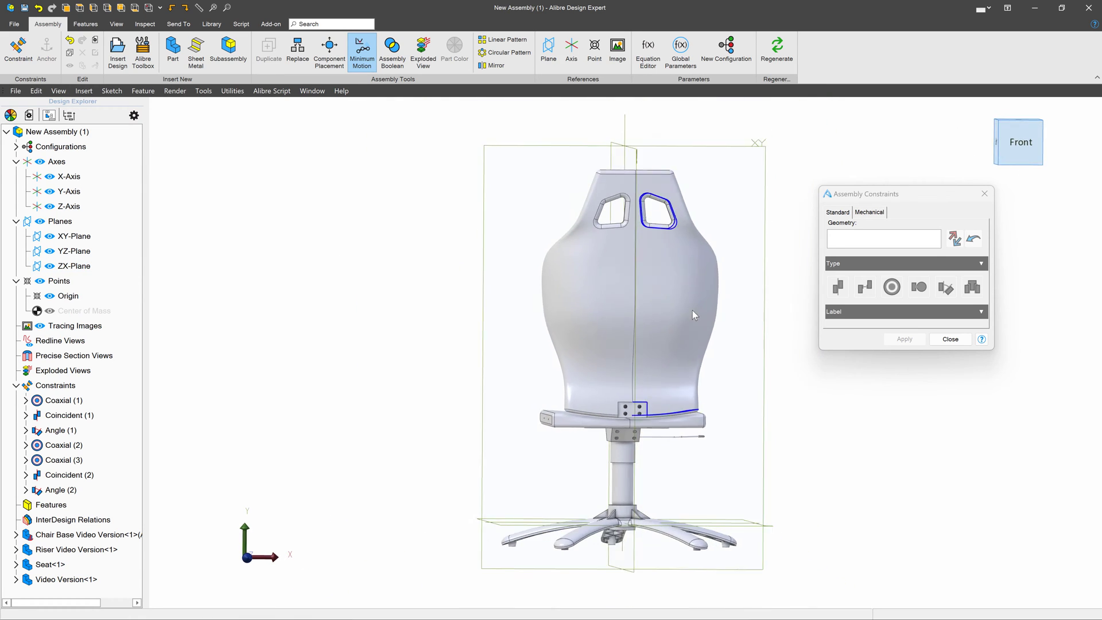
{"action": "scroll", "coordinate": [692, 311], "scroll_direction": "up", "scroll_amount": 4}
{"action": "left_click_drag", "start_coordinate": [619, 373], "coordinate": [615, 361]}
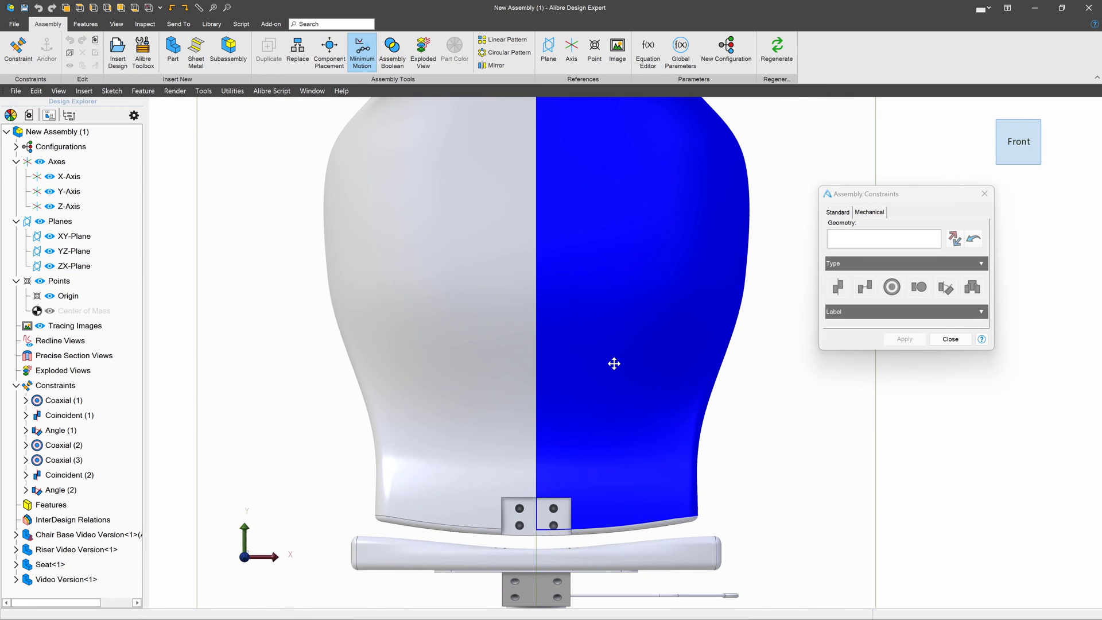
{"action": "scroll", "coordinate": [704, 482], "scroll_direction": "down", "scroll_amount": 5}
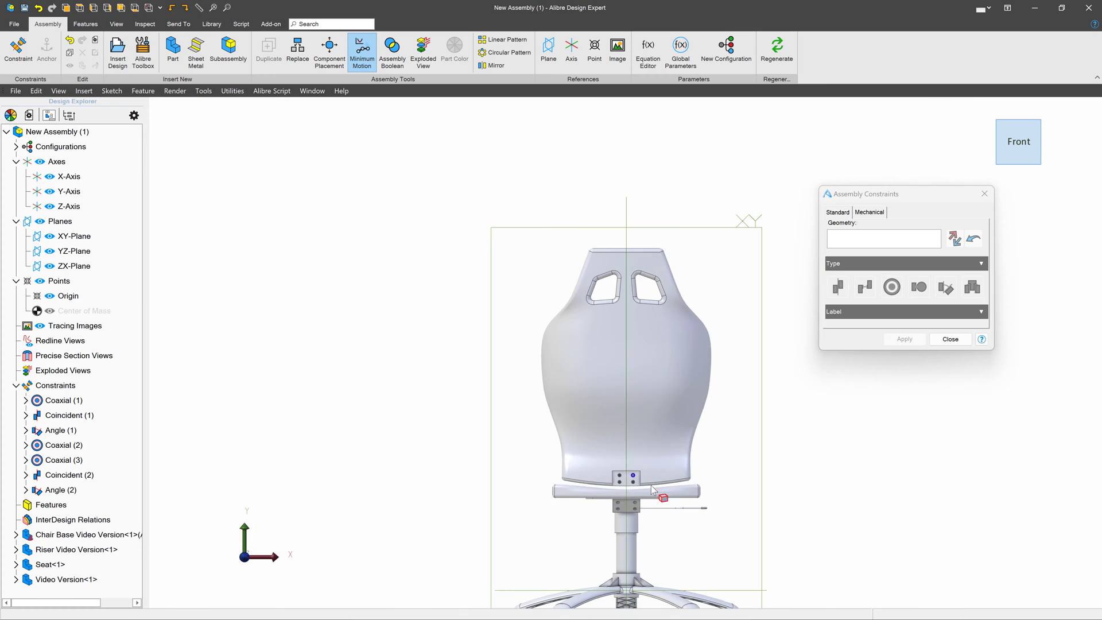
{"action": "middle_click_drag", "start_coordinate": [660, 495], "coordinate": [631, 512]}
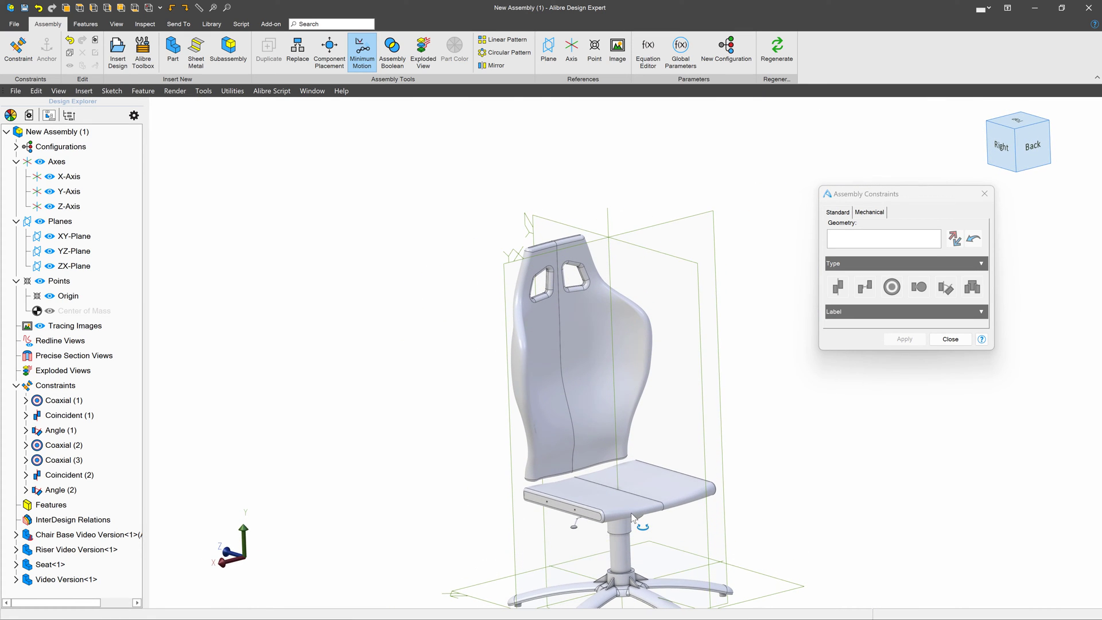
{"action": "left_click", "coordinate": [950, 339]}
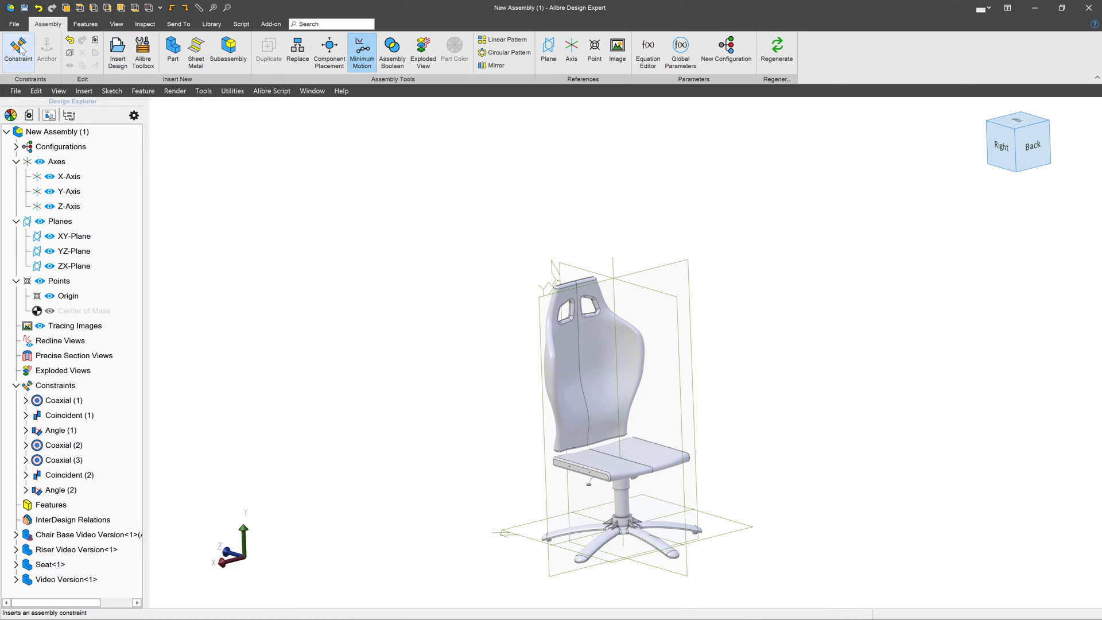
Insert one copy of the arm part, Arm Video Version, beside the seat.
{"action": "left_click", "coordinate": [116, 50]}
{"action": "double_click", "coordinate": [183, 108]}
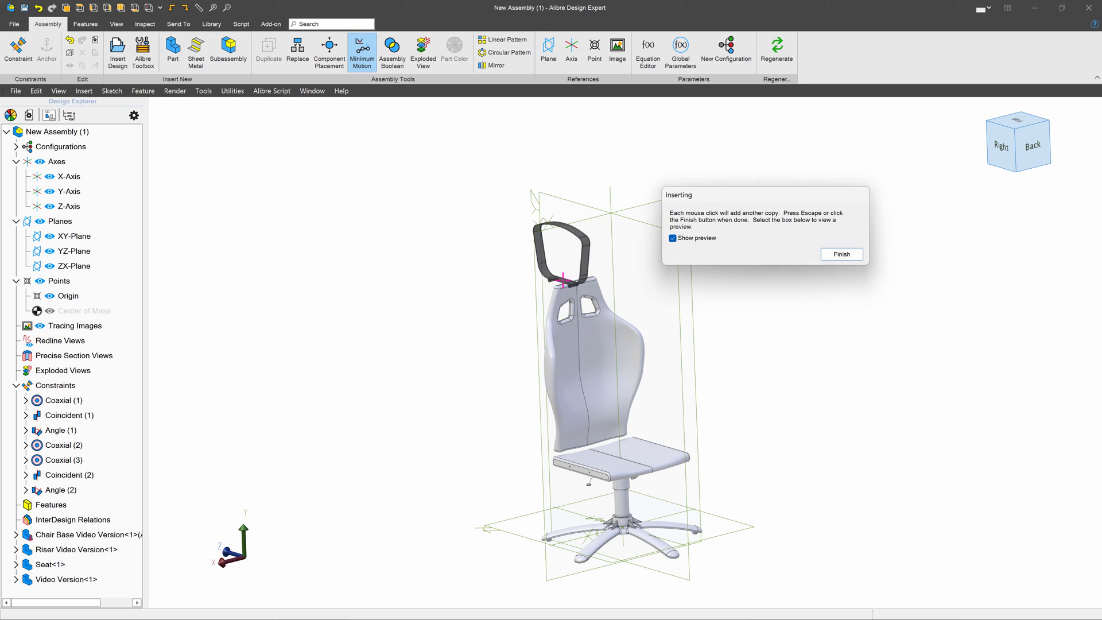
{"action": "left_click", "coordinate": [525, 508]}
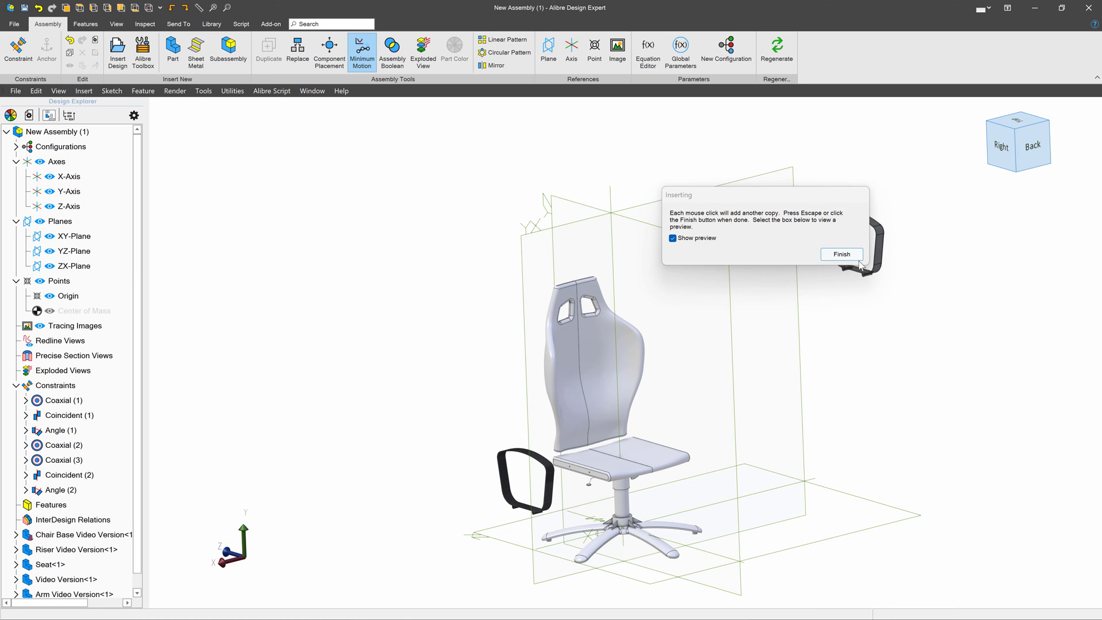
{"action": "key", "text": "Escape"}
Apply a Coincident constraint between the end face of the arm's mounting boss and the seat's adjacent flat side face.
{"action": "scroll", "coordinate": [570, 499], "scroll_direction": "up", "scroll_amount": 6}
{"action": "scroll", "coordinate": [689, 293], "scroll_direction": "down", "scroll_amount": 2}
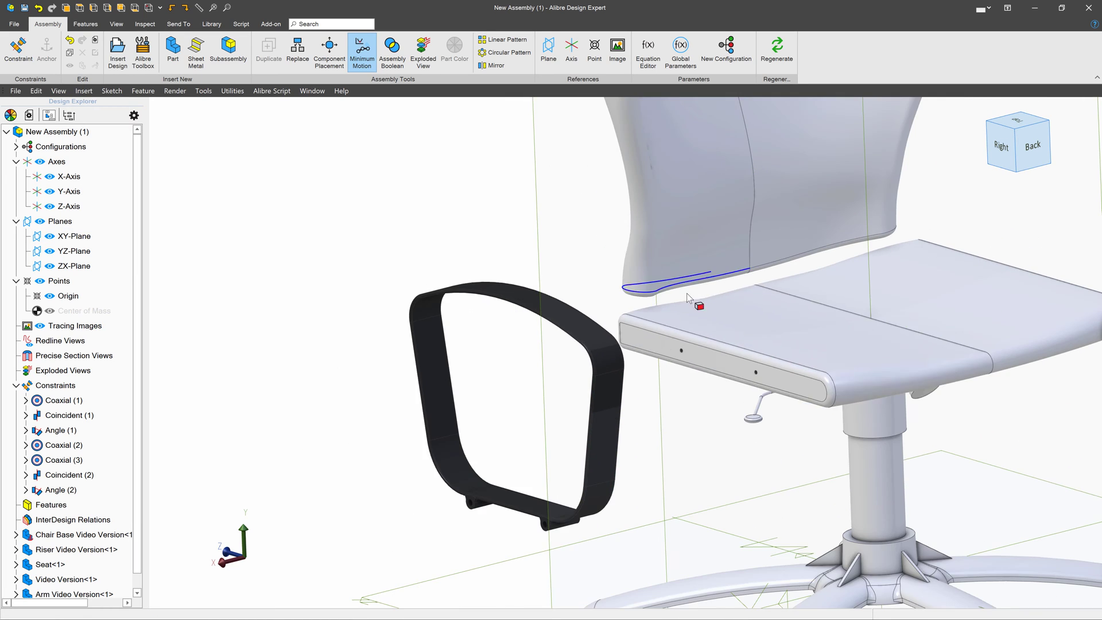
{"action": "scroll", "coordinate": [611, 506], "scroll_direction": "up", "scroll_amount": 3}
{"action": "scroll", "coordinate": [491, 555], "scroll_direction": "up", "scroll_amount": 6}
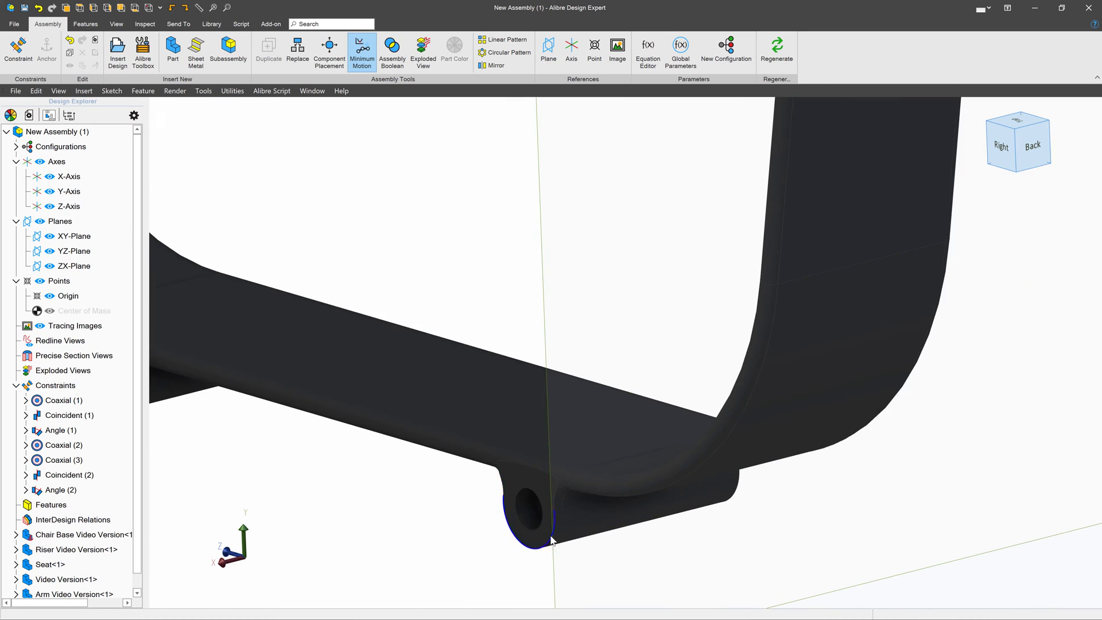
{"action": "middle_click_drag", "start_coordinate": [551, 539], "coordinate": [508, 500]}
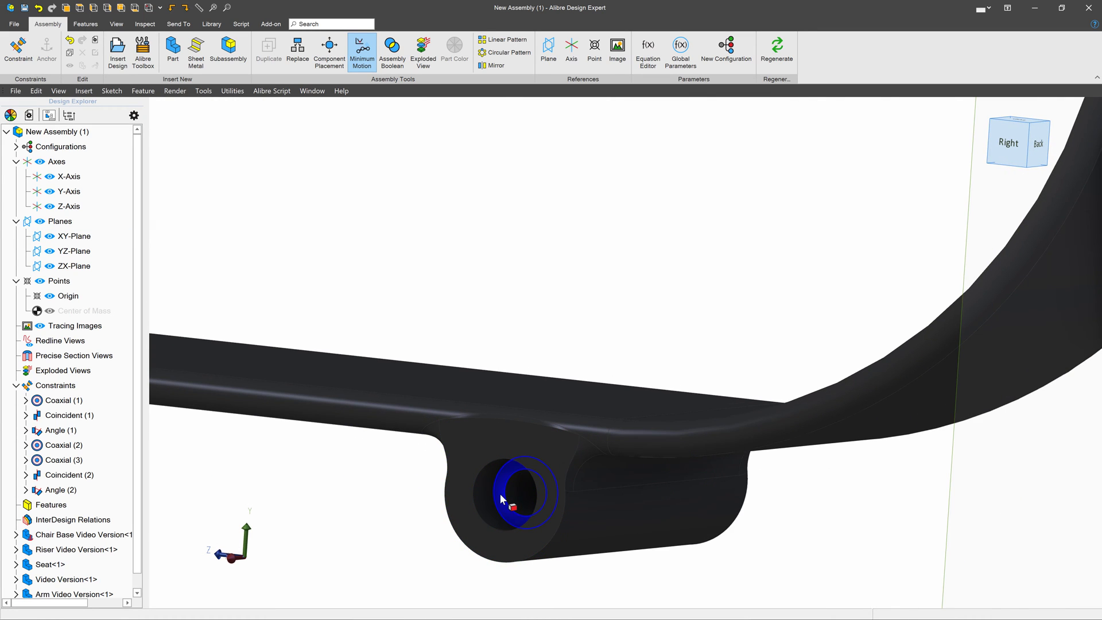
{"action": "left_click", "coordinate": [499, 494]}
{"action": "scroll", "coordinate": [484, 491], "scroll_direction": "down", "scroll_amount": 7}
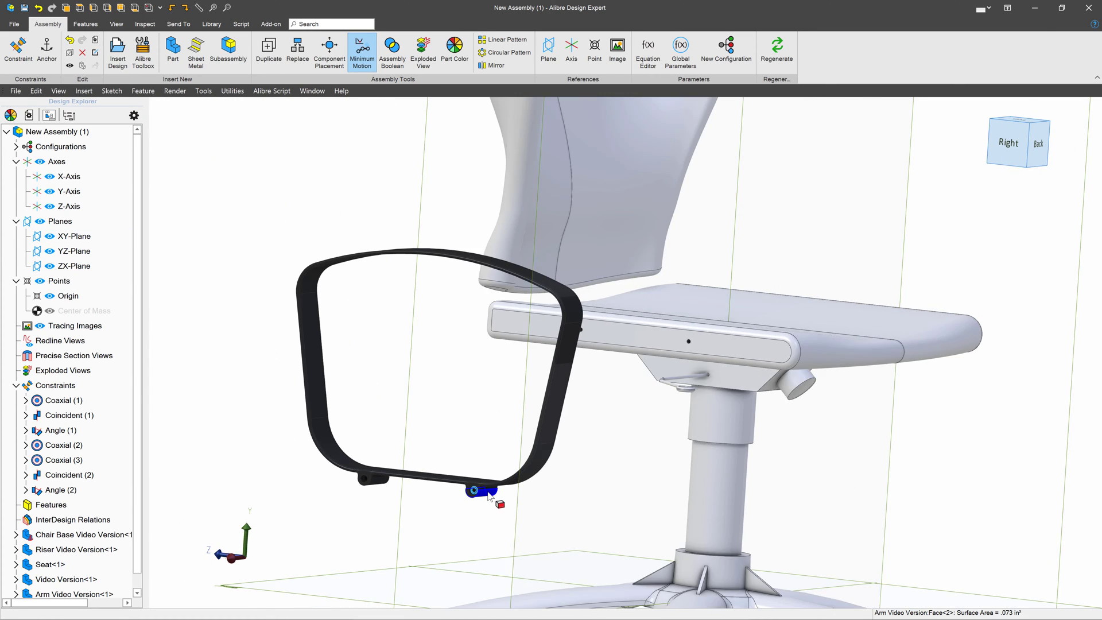
{"action": "middle_click_drag", "start_coordinate": [488, 495], "coordinate": [471, 490]}
{"action": "scroll", "coordinate": [473, 489], "scroll_direction": "up", "scroll_amount": 6}
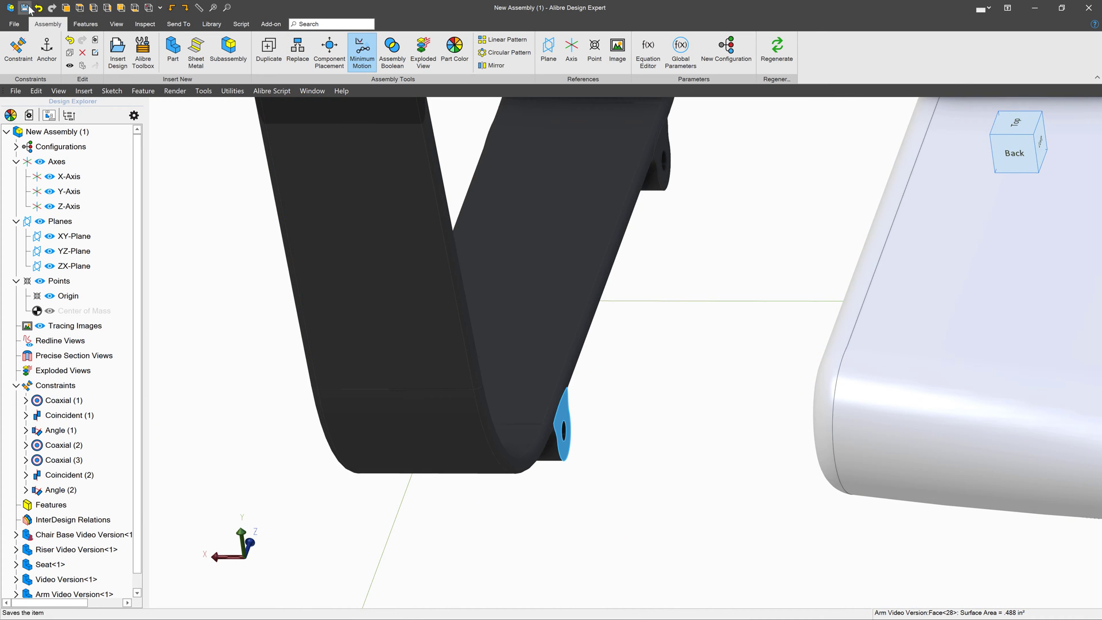
{"action": "left_click", "coordinate": [19, 48]}
{"action": "scroll", "coordinate": [562, 402], "scroll_direction": "down", "scroll_amount": 5}
{"action": "middle_click_drag", "start_coordinate": [563, 402], "coordinate": [710, 398]}
{"action": "scroll", "coordinate": [596, 411], "scroll_direction": "up", "scroll_amount": 2}
{"action": "left_click", "coordinate": [740, 376]}
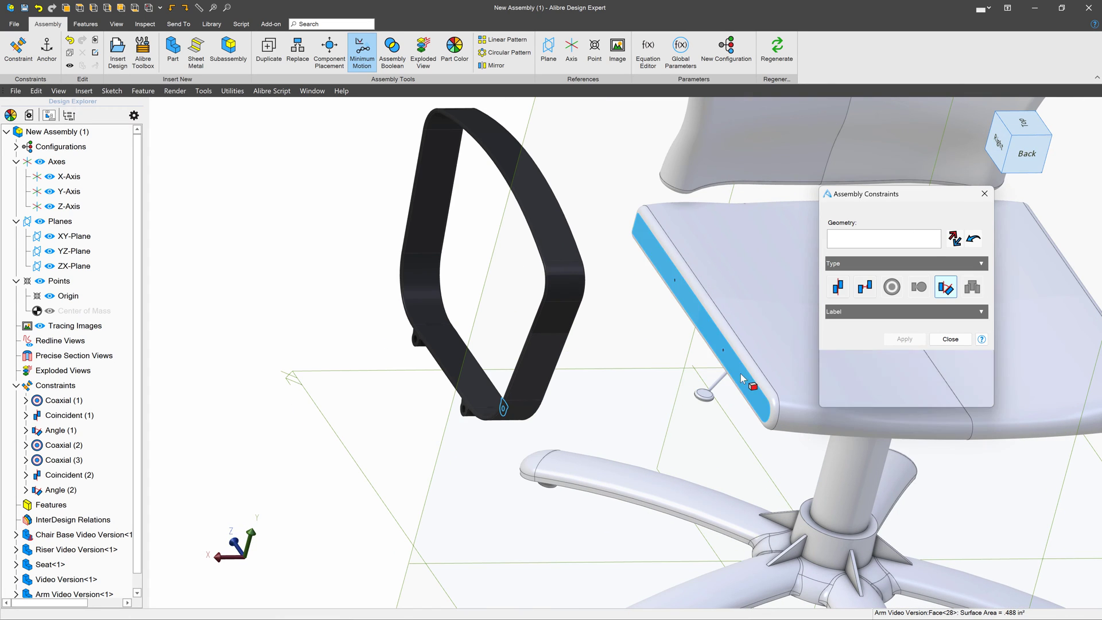
{"action": "left_click", "coordinate": [839, 287]}
{"action": "left_click", "coordinate": [905, 339]}
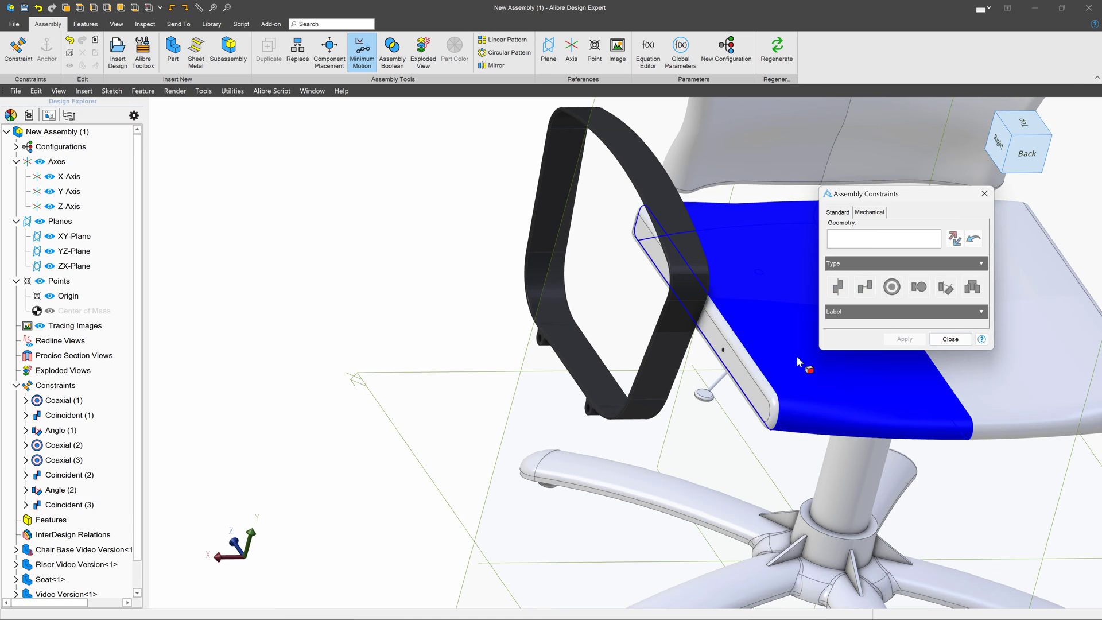
Apply a Coaxial constraint between the front hole in the seat's side face and the arm's front mounting boss hole.
{"action": "scroll", "coordinate": [714, 344], "scroll_direction": "up", "scroll_amount": 10}
{"action": "left_click", "coordinate": [784, 310]}
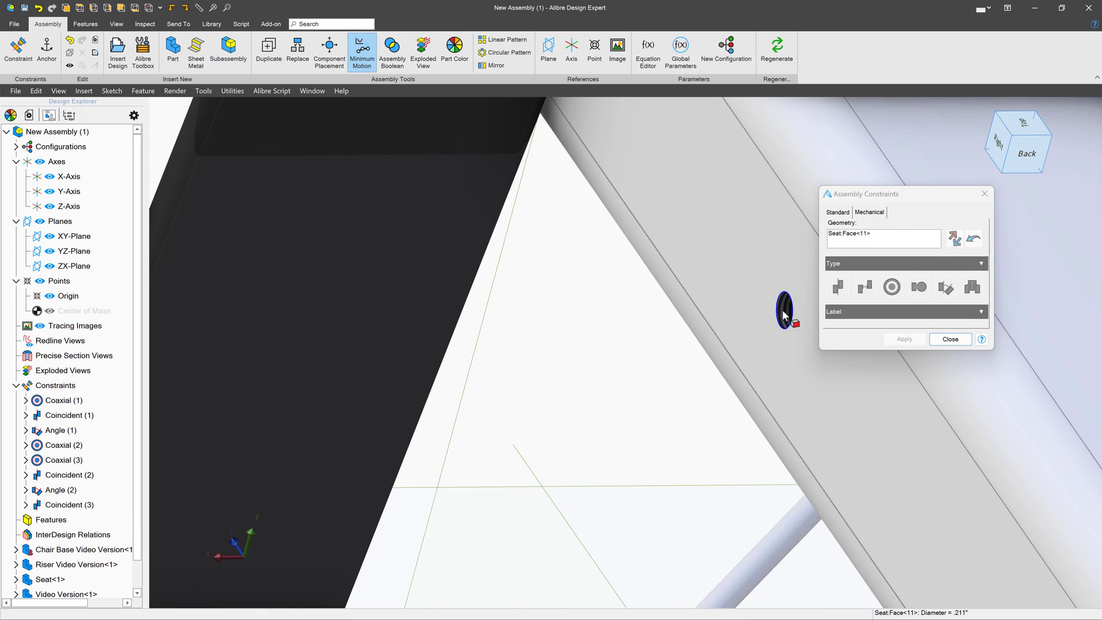
{"action": "scroll", "coordinate": [771, 336], "scroll_direction": "down", "scroll_amount": 8}
{"action": "scroll", "coordinate": [534, 456], "scroll_direction": "up", "scroll_amount": 8}
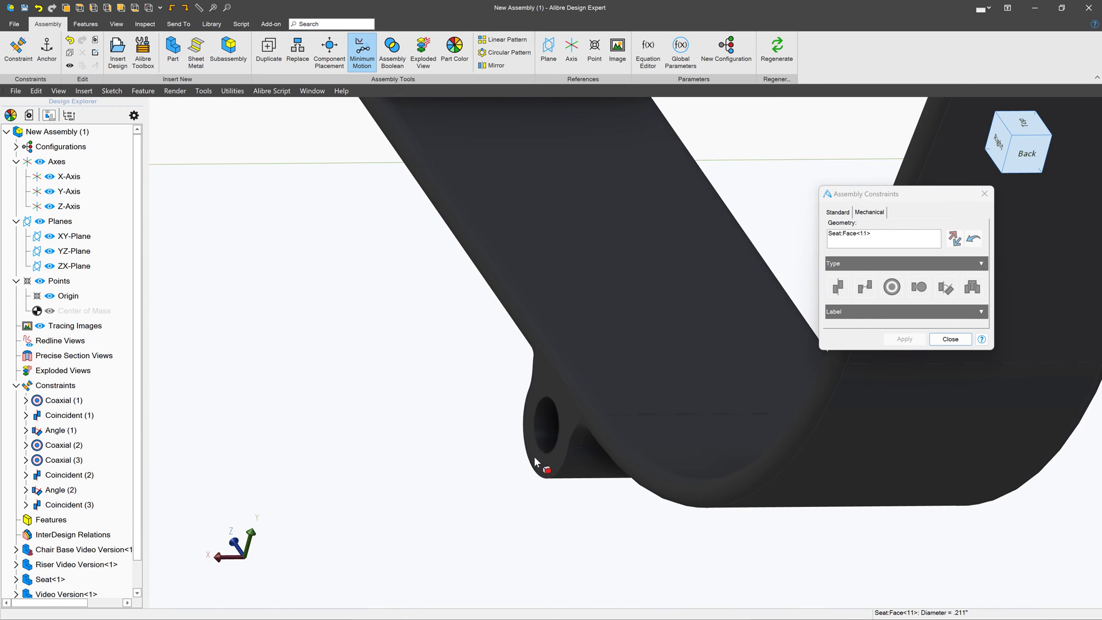
{"action": "left_click", "coordinate": [547, 428]}
{"action": "scroll", "coordinate": [547, 430], "scroll_direction": "down", "scroll_amount": 5}
{"action": "scroll", "coordinate": [654, 322], "scroll_direction": "up", "scroll_amount": 5}
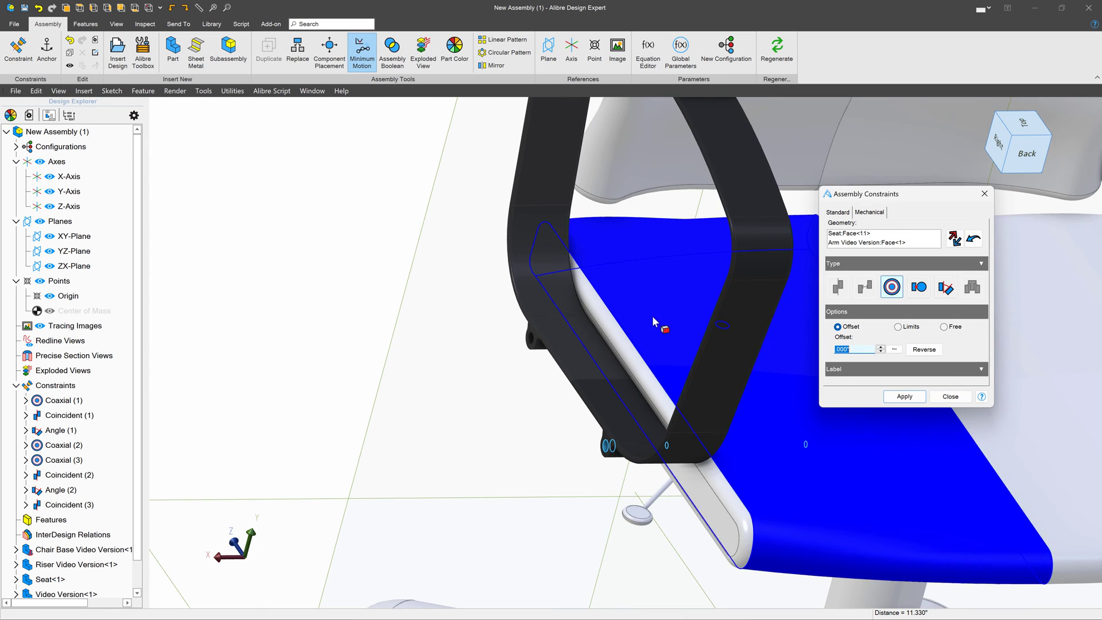
{"action": "left_click", "coordinate": [905, 396]}
Swing the arm aside and make its rear boss hole coaxial with the seat's rear side hole, finishing the arm's constraints.
{"action": "left_click_drag", "start_coordinate": [745, 317], "coordinate": [575, 346]}
{"action": "middle_click_drag", "start_coordinate": [574, 340], "coordinate": [525, 337]}
{"action": "scroll", "coordinate": [532, 361], "scroll_direction": "up", "scroll_amount": 5}
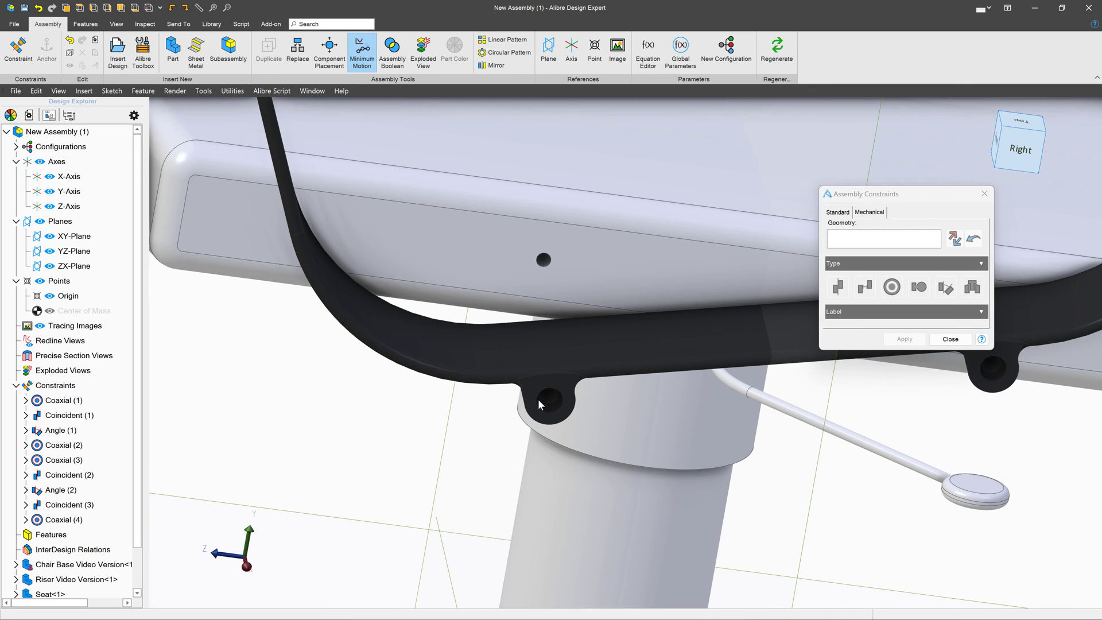
{"action": "left_click", "coordinate": [551, 400]}
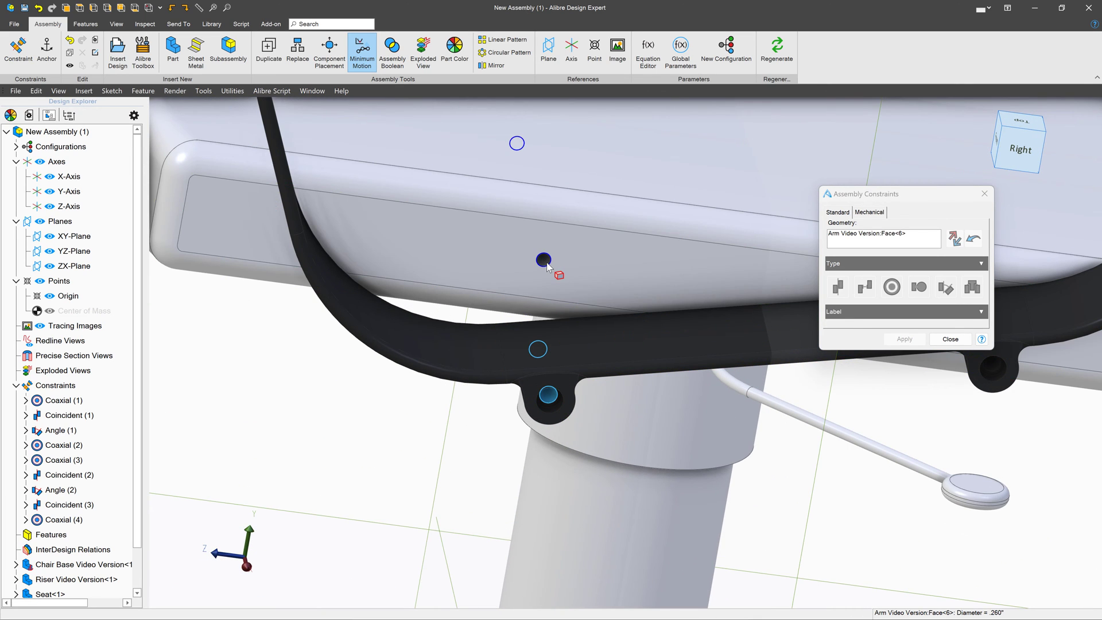
{"action": "left_click", "coordinate": [544, 261]}
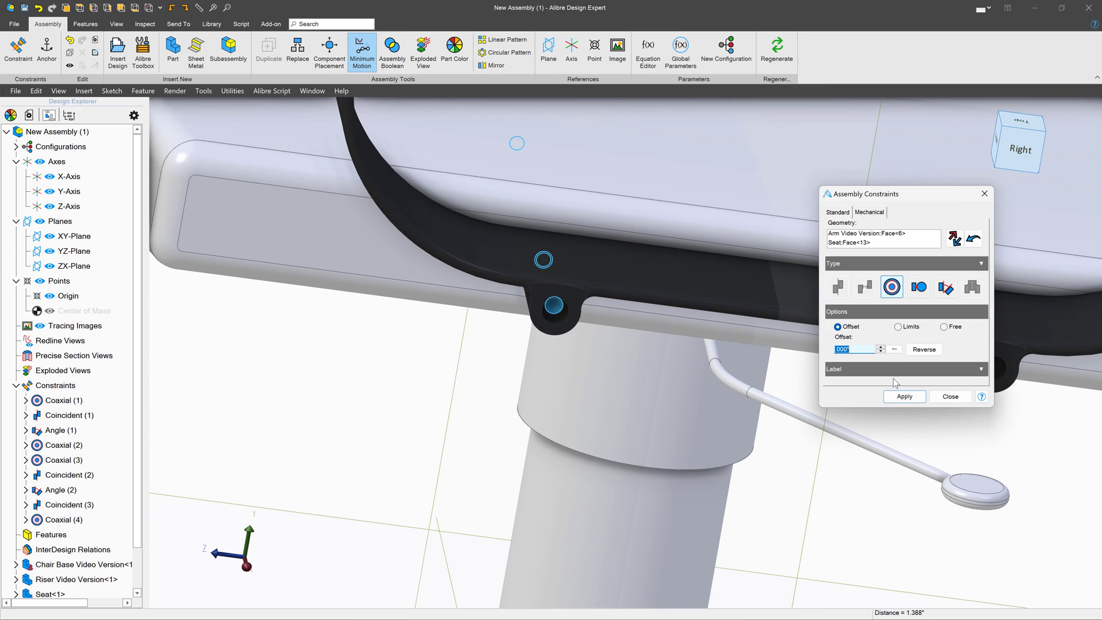
{"action": "left_click", "coordinate": [902, 397]}
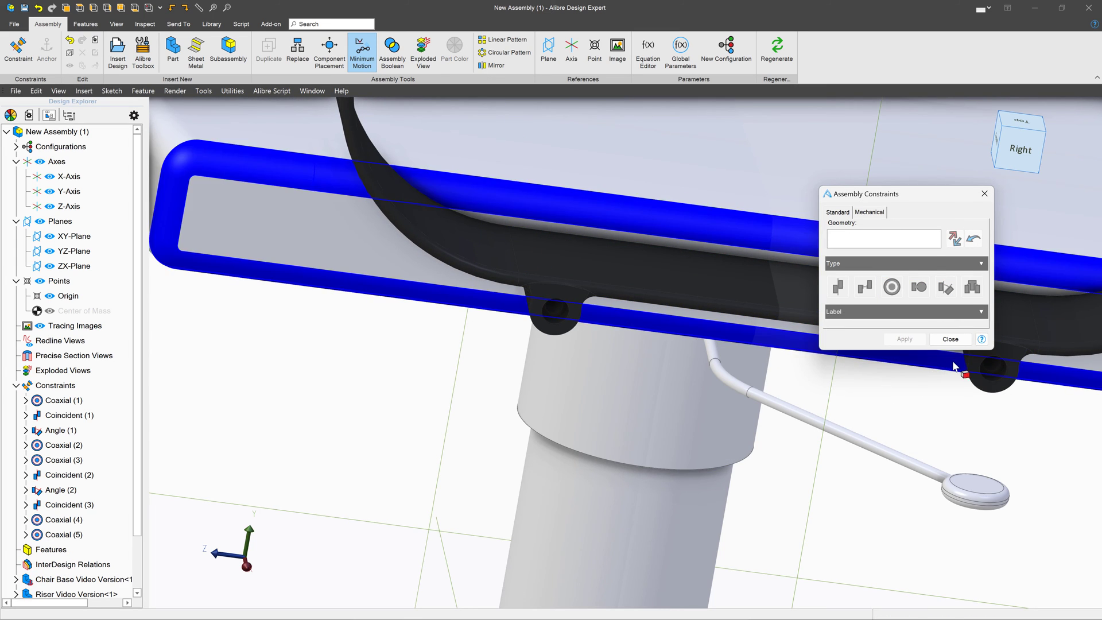
{"action": "scroll", "coordinate": [492, 360], "scroll_direction": "down", "scroll_amount": 8}
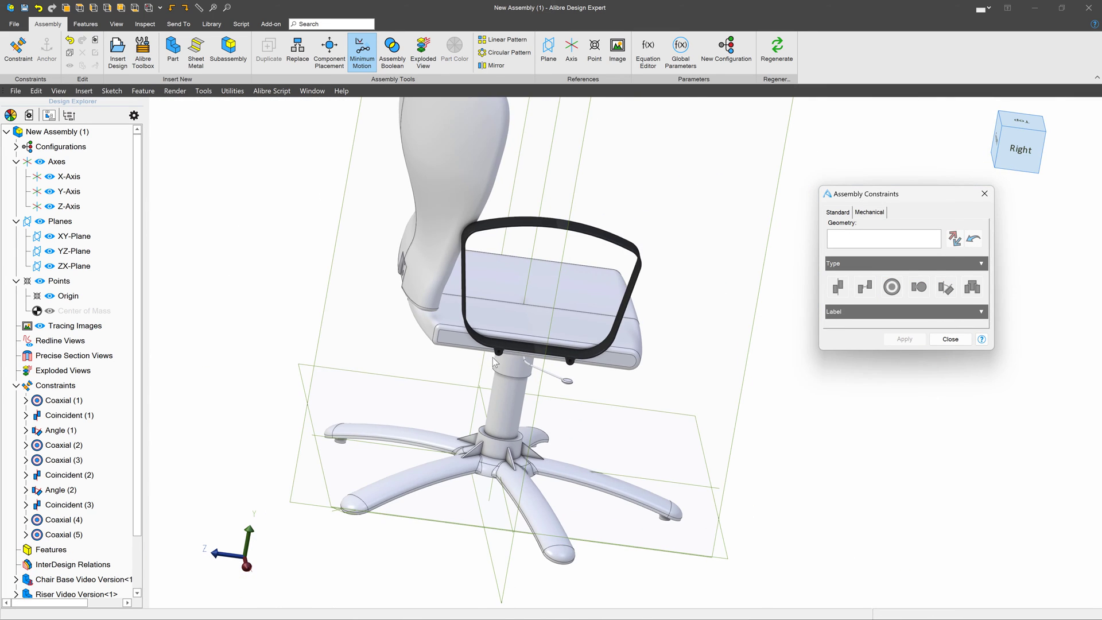
{"action": "mouse_move", "coordinate": [493, 357]}
{"action": "middle_mouse_down"}
{"action": "mouse_move", "coordinate": [519, 350]}
{"action": "mouse_move", "coordinate": [455, 342]}
{"action": "mouse_move", "coordinate": [487, 360]}
{"action": "middle_mouse_up"}
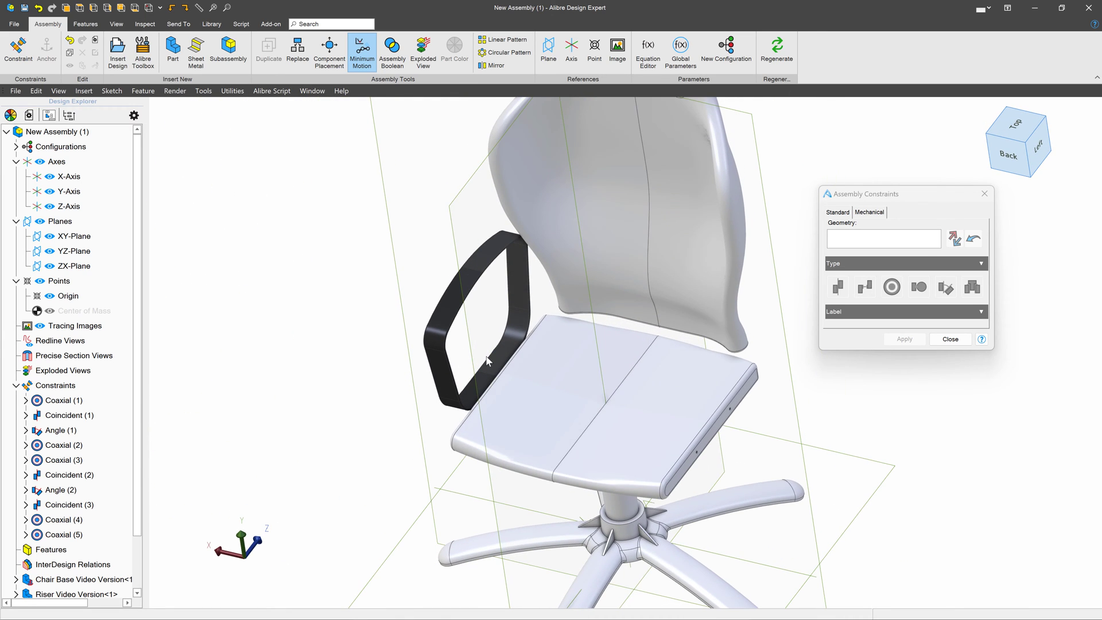
{"action": "left_click", "coordinate": [952, 339]}
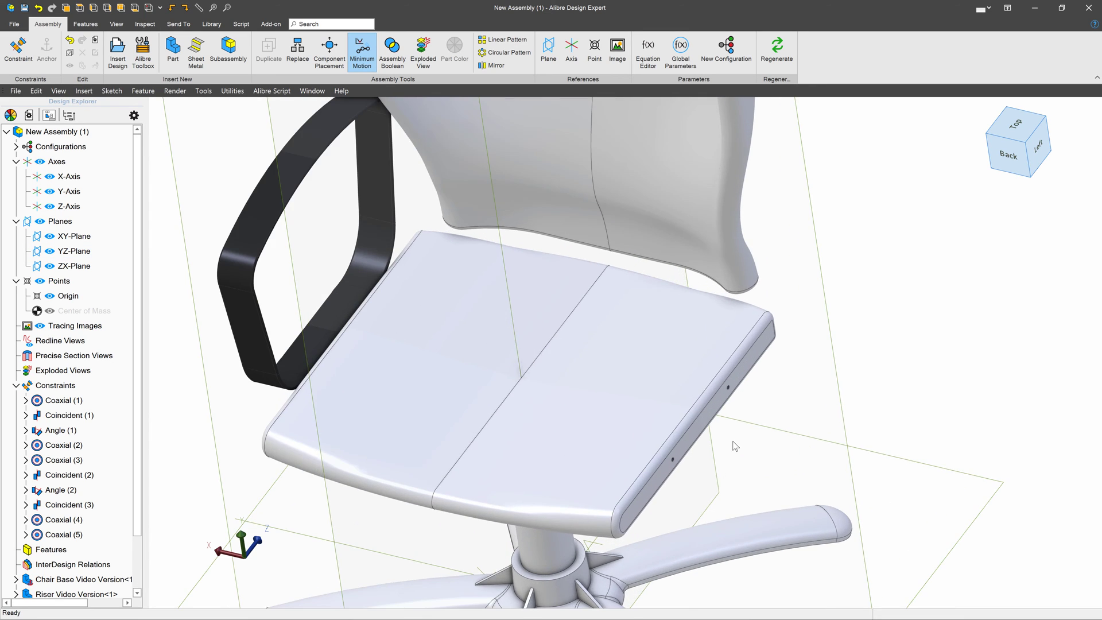
Mirror the arm across the YZ-Plane onto the opposite side of the seat, keeping Orientation 1 of 4 without an other-handed copy.
{"action": "left_click", "coordinate": [497, 67]}
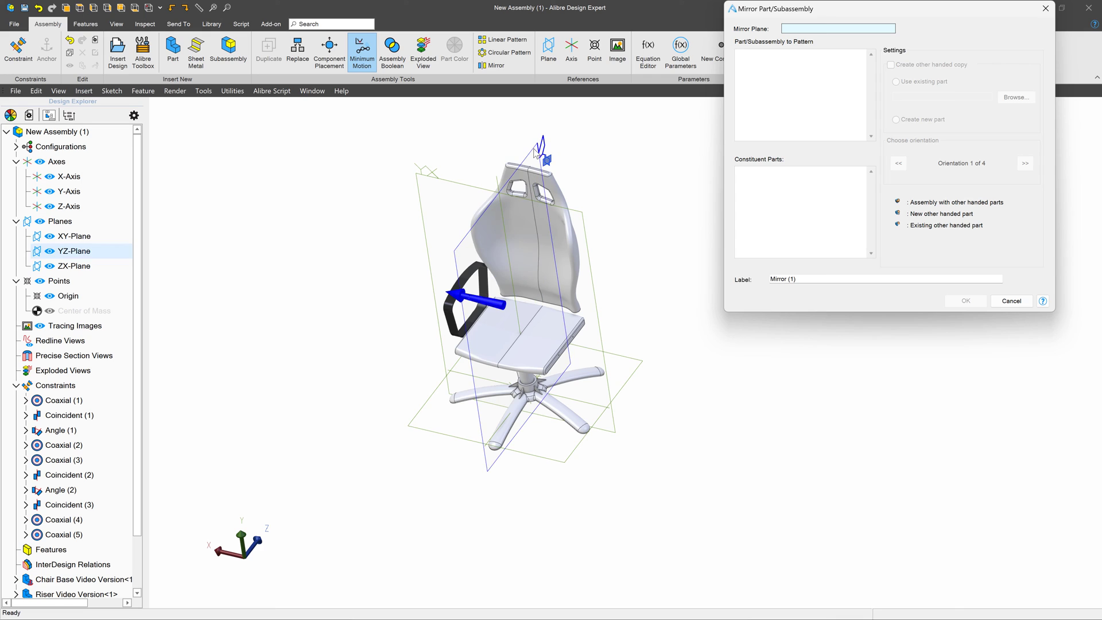
{"action": "left_click", "coordinate": [535, 152]}
{"action": "scroll", "coordinate": [531, 251], "scroll_direction": "up", "scroll_amount": 5}
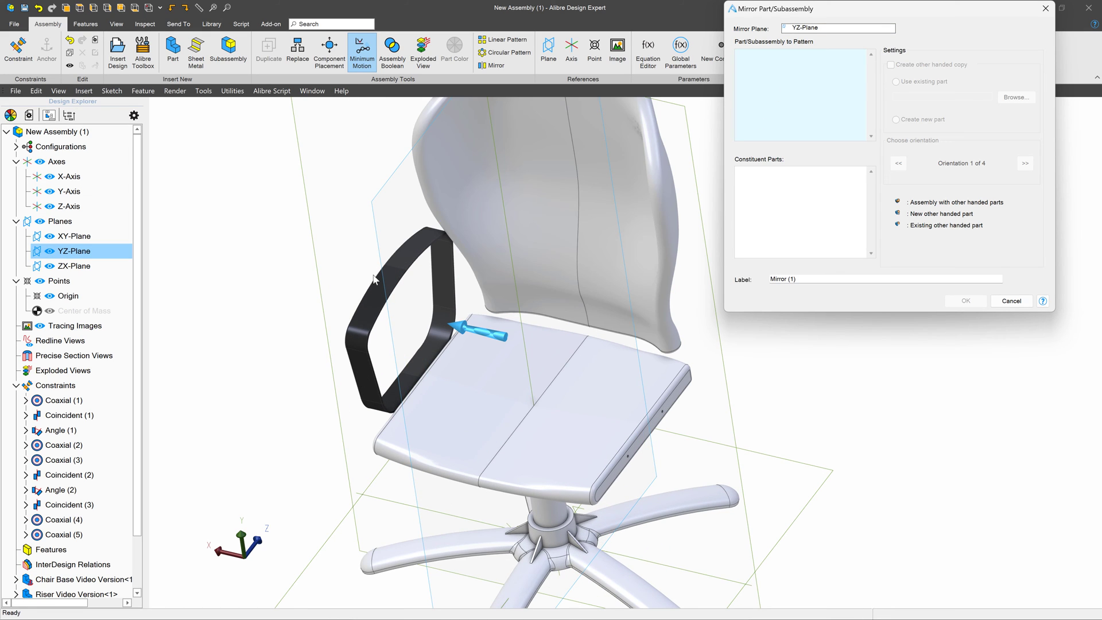
{"action": "left_click", "coordinate": [374, 293]}
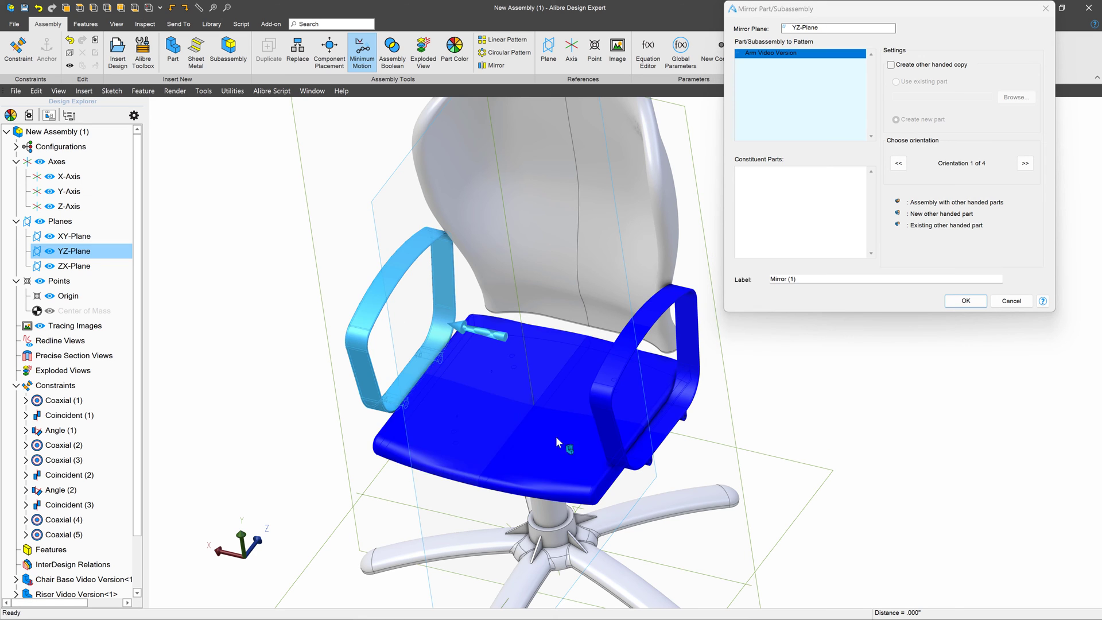
{"action": "scroll", "coordinate": [574, 413], "scroll_direction": "up", "scroll_amount": 10}
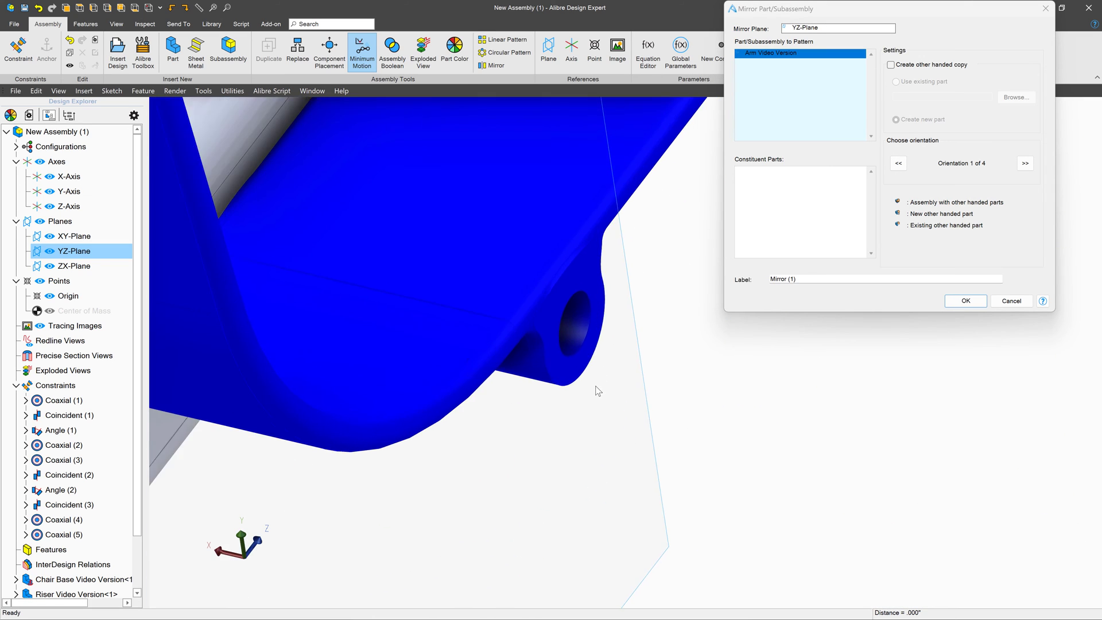
{"action": "middle_click_drag", "start_coordinate": [596, 386], "coordinate": [583, 376]}
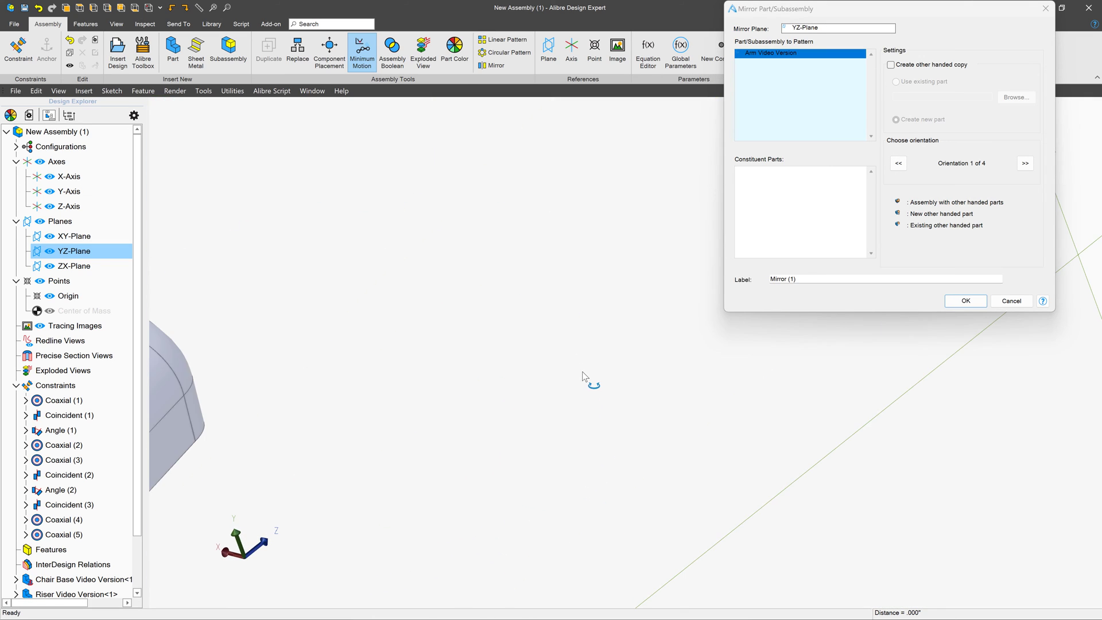
{"action": "scroll", "coordinate": [591, 391], "scroll_direction": "down", "scroll_amount": 8}
{"action": "scroll", "coordinate": [424, 356], "scroll_direction": "up", "scroll_amount": 7}
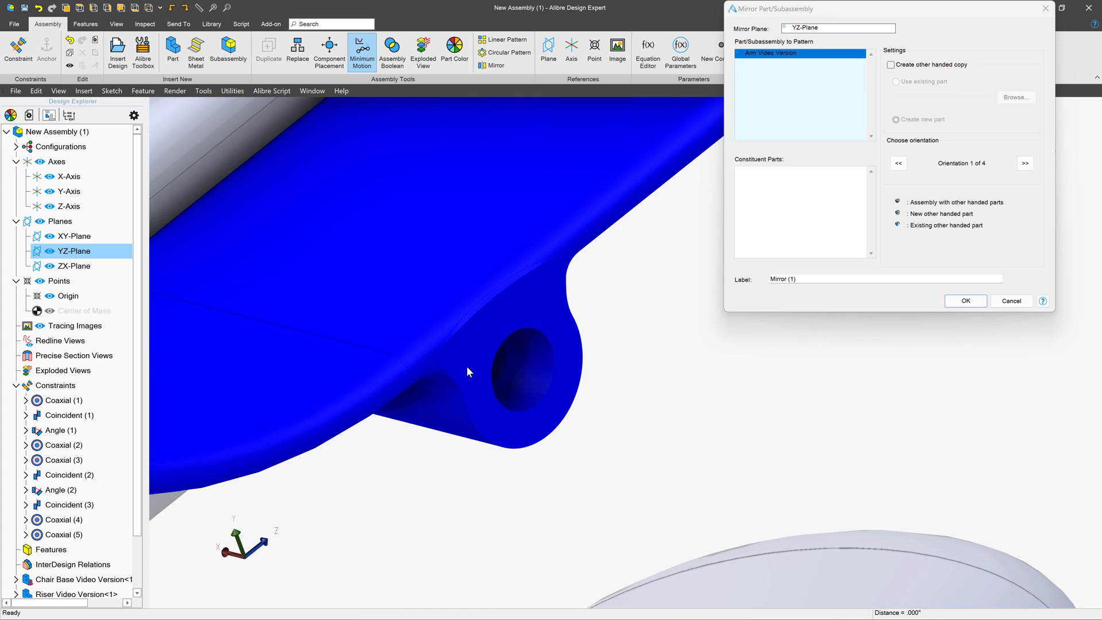
{"action": "scroll", "coordinate": [466, 368], "scroll_direction": "up", "scroll_amount": 3}
{"action": "scroll", "coordinate": [467, 373], "scroll_direction": "down", "scroll_amount": 8}
{"action": "scroll", "coordinate": [327, 350], "scroll_direction": "up", "scroll_amount": 5}
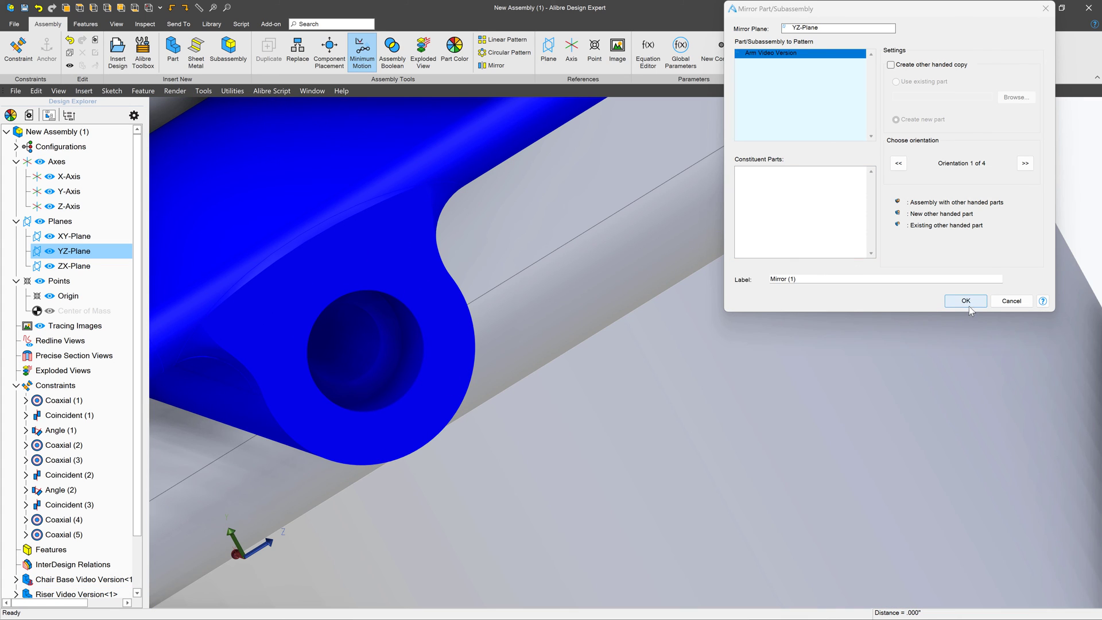
{"action": "left_click", "coordinate": [968, 302]}
{"action": "scroll", "coordinate": [804, 335], "scroll_direction": "down", "scroll_amount": 10}
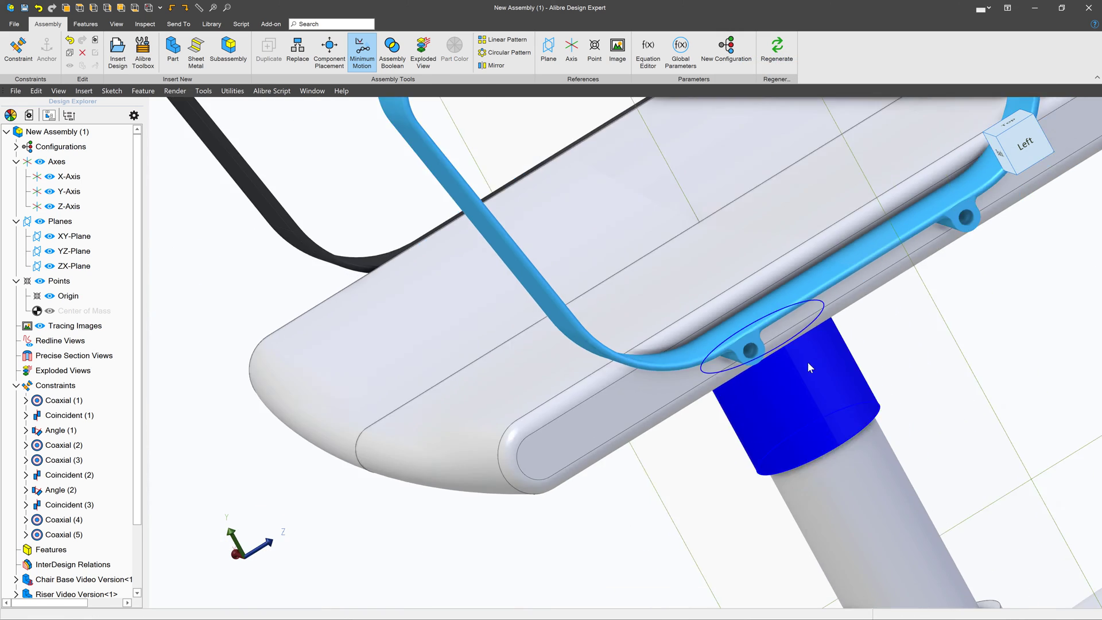
{"action": "mouse_move", "coordinate": [809, 369]}
{"action": "middle_mouse_down"}
{"action": "mouse_move", "coordinate": [811, 358]}
{"action": "mouse_move", "coordinate": [808, 368]}
{"action": "middle_mouse_up"}
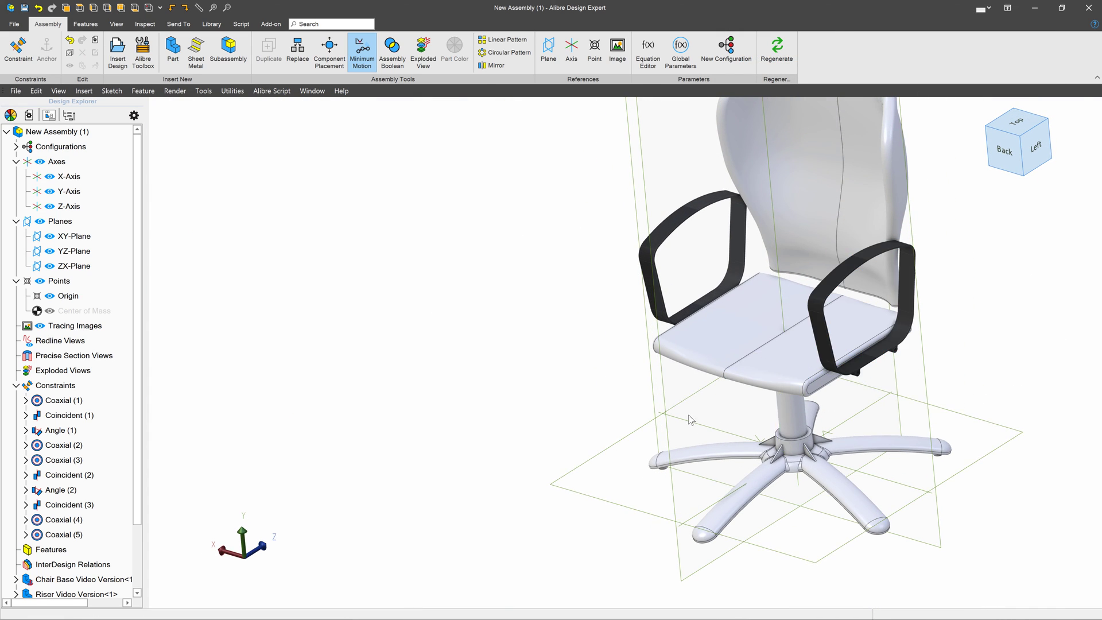
{"action": "scroll", "coordinate": [692, 414], "scroll_direction": "down", "scroll_amount": 4}
{"action": "scroll", "coordinate": [826, 357], "scroll_direction": "up", "scroll_amount": 3}
{"action": "middle_click_drag", "start_coordinate": [859, 396], "coordinate": [845, 406]}
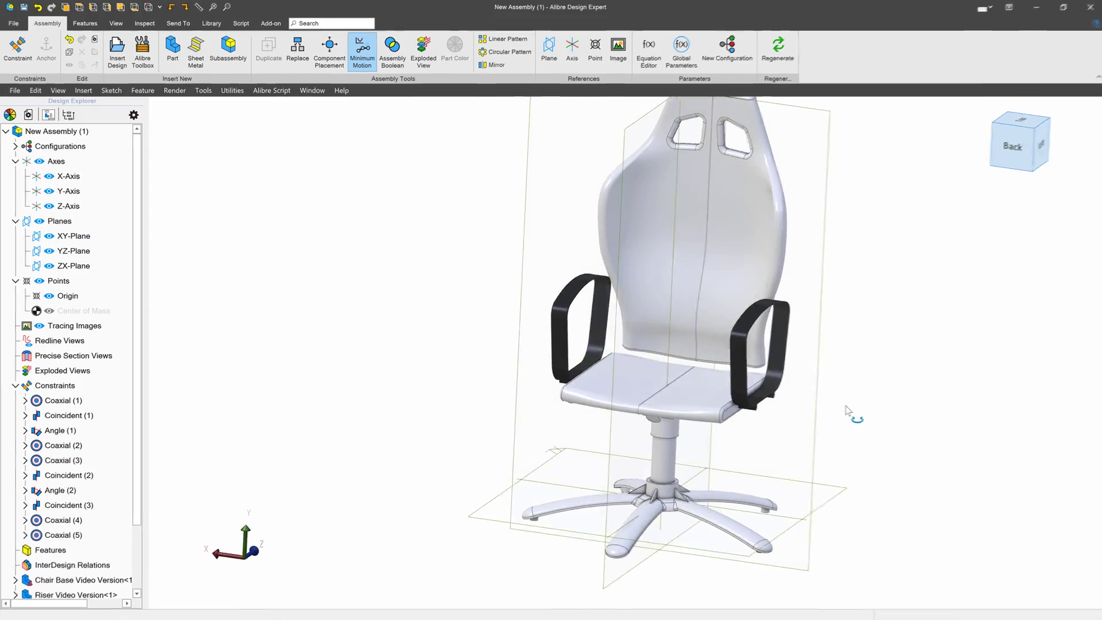